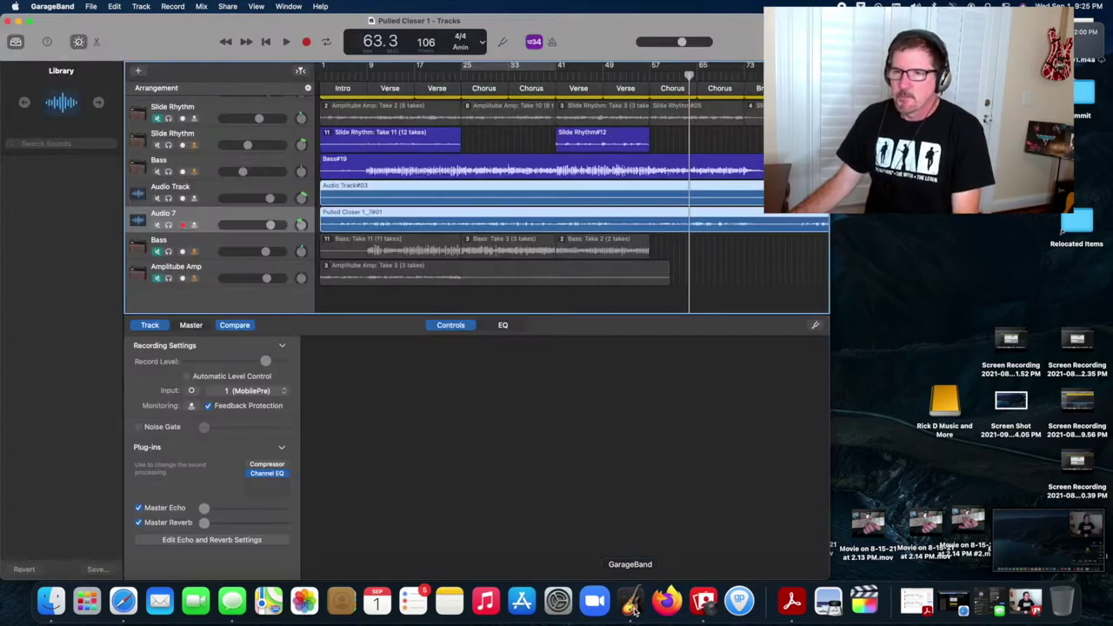
# Create a new empty project with a microphone audio track that uses Input 1.
pyautogui.click(91, 6)
pyautogui.click(96, 25)
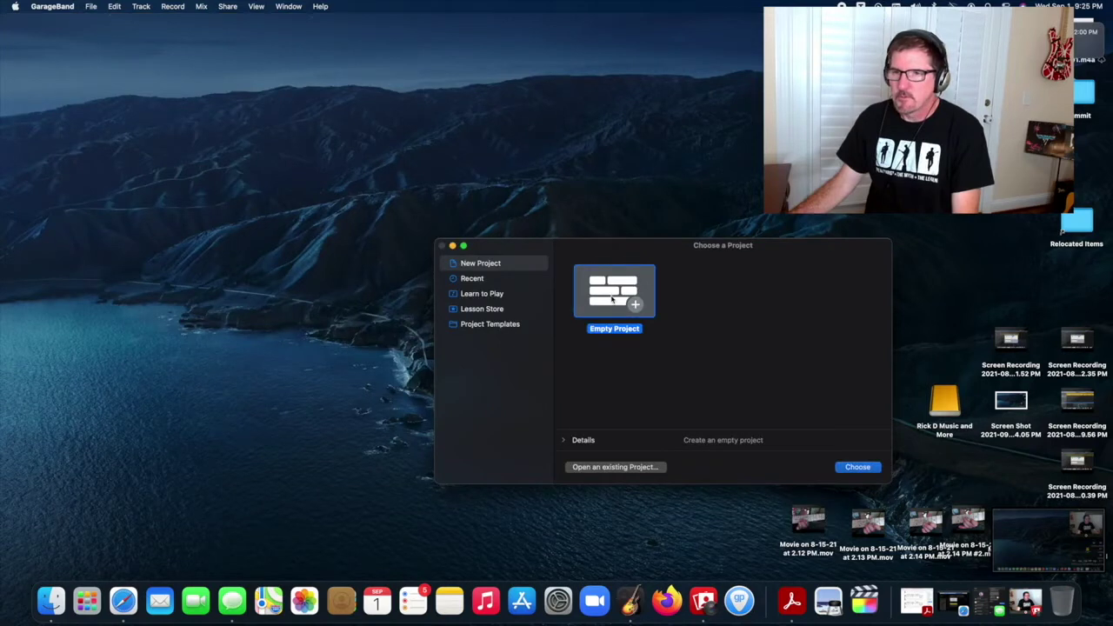
pyautogui.click(857, 469)
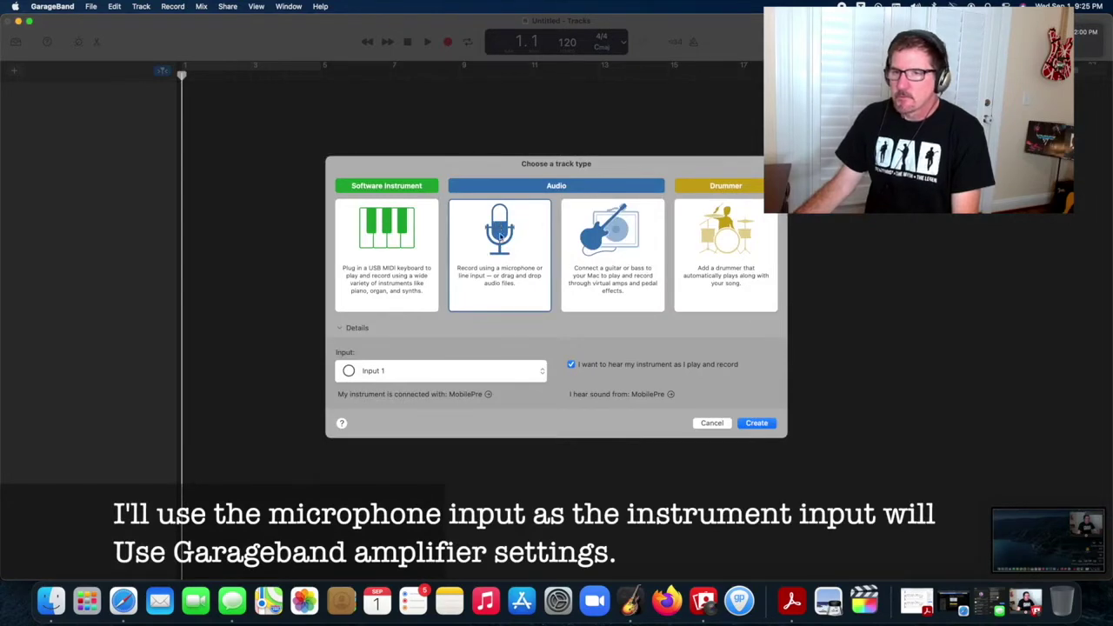
pyautogui.click(755, 424)
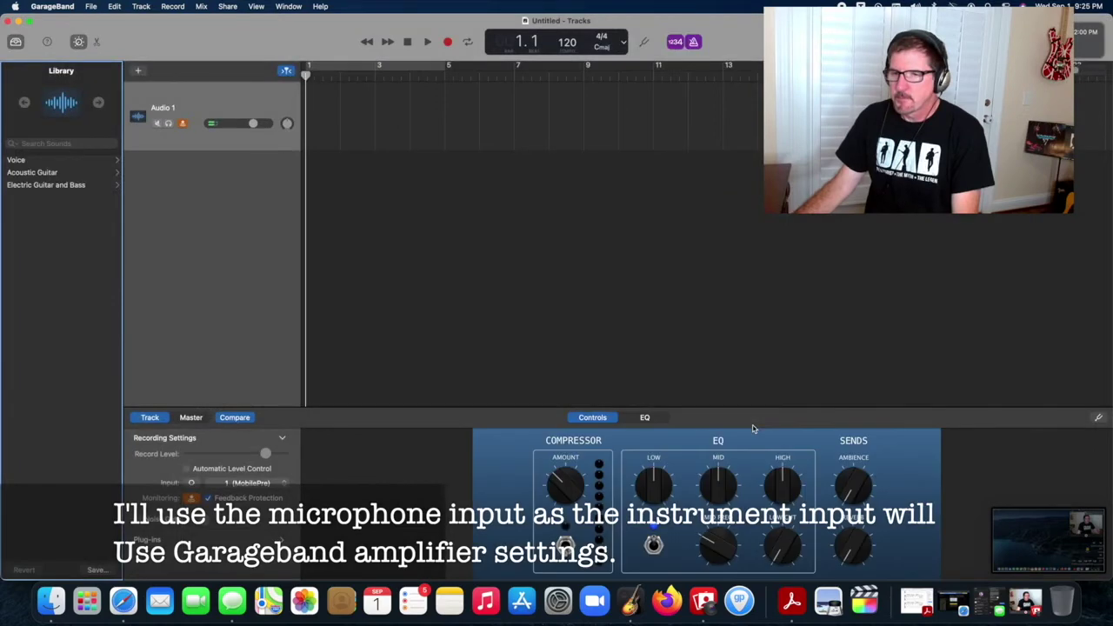
# Set the Audio 1 track's recording input to 2 (MobilePre).
pyautogui.click(205, 98)
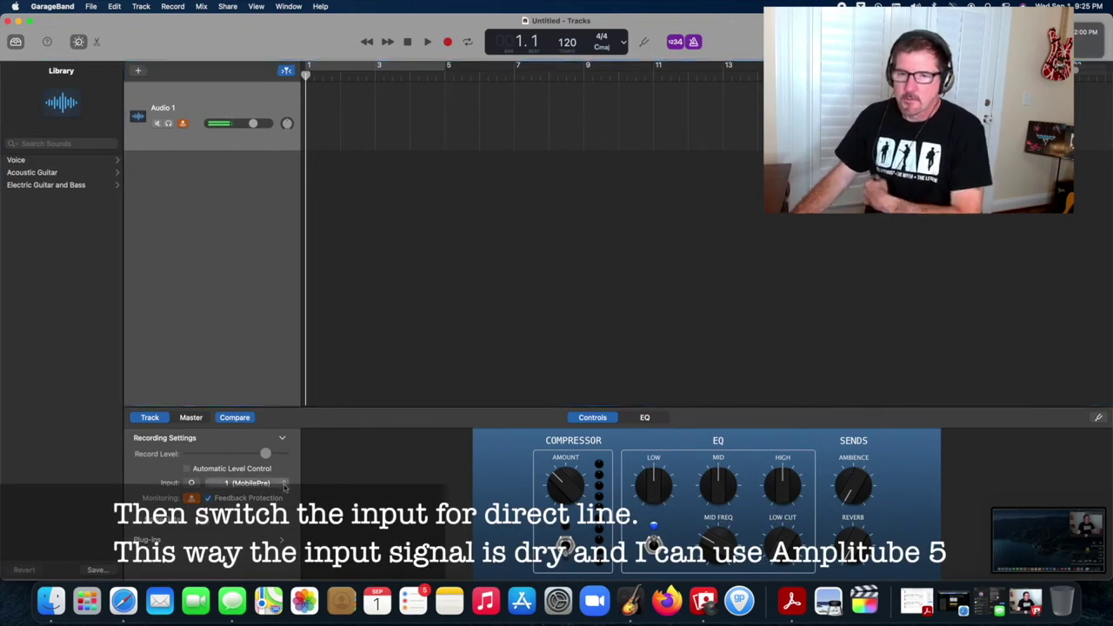
pyautogui.click(250, 482)
pyautogui.click(248, 527)
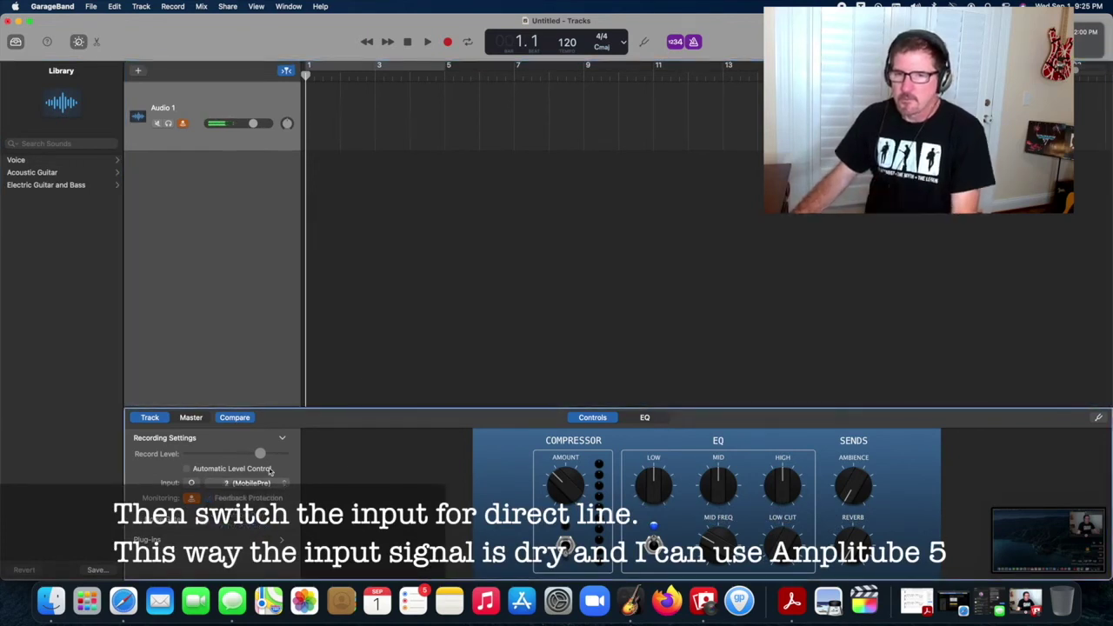
# Rename the Audio 1 track as Lead Guitar.
pyautogui.doubleClick(166, 108)
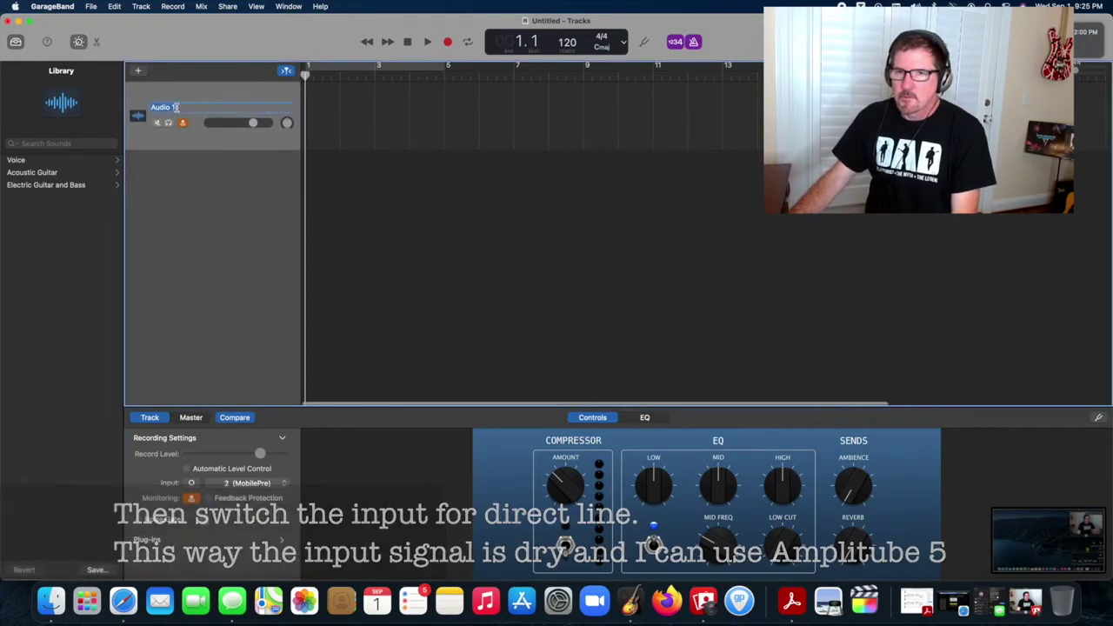
pyautogui.write('Lead')
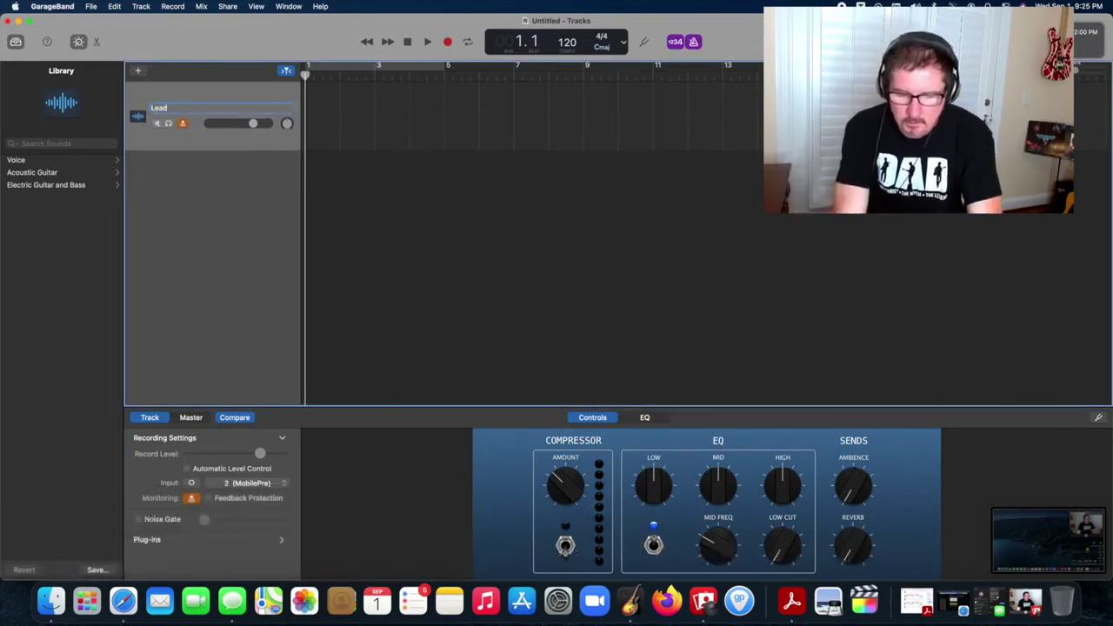
pyautogui.write(' Guitar')
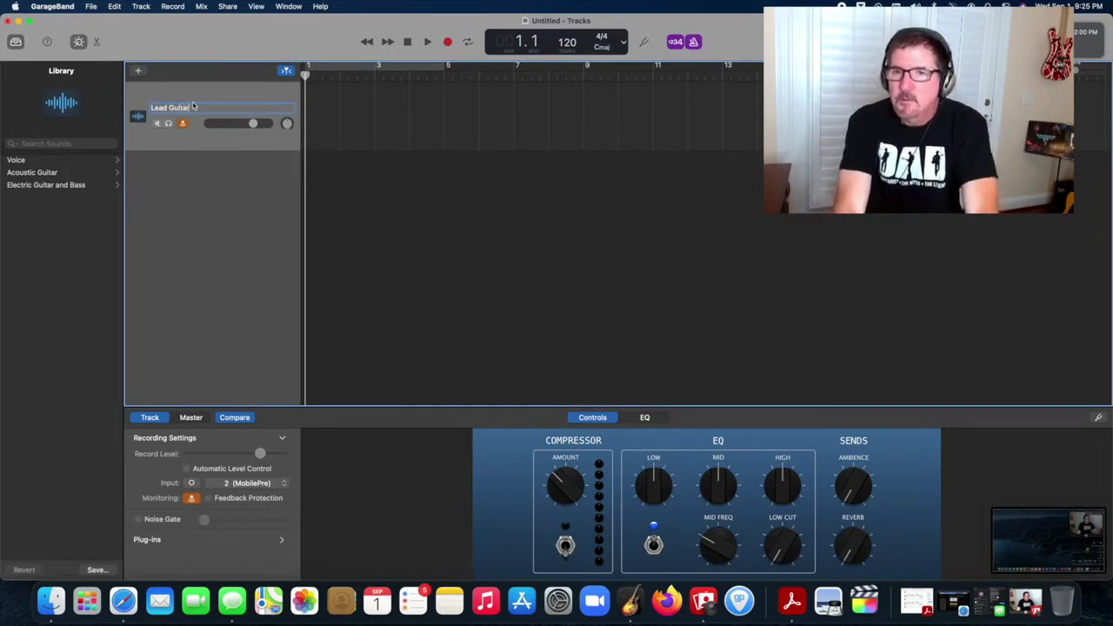
pyautogui.press('Return')
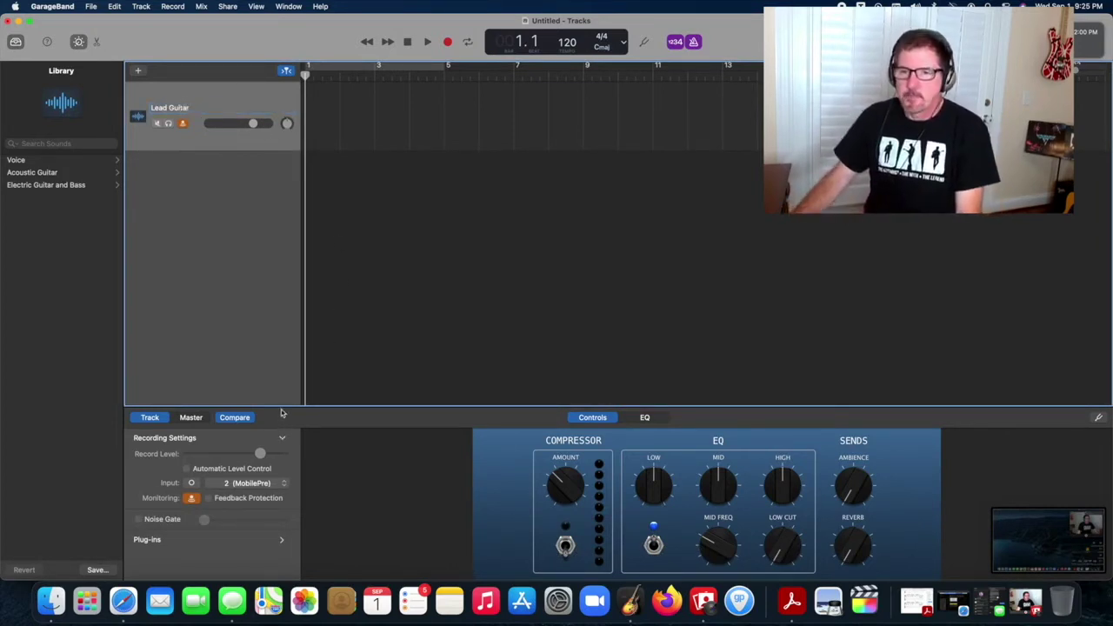
# Replace the Lead Guitar track's Compressor plug-in with the IK Multimedia AmpliTube 5 audio unit and move its window clear of the dock.
pyautogui.moveTo(284, 406); pyautogui.dragTo(284, 315)
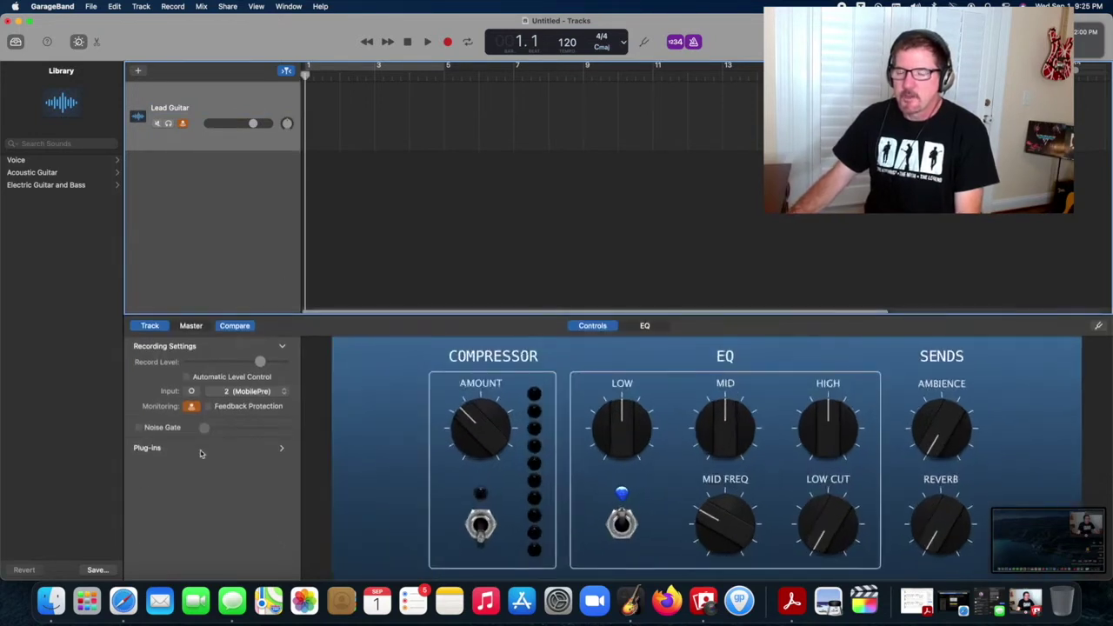
pyautogui.click(282, 450)
pyautogui.moveTo(267, 476); pyautogui.dragTo(288, 473)
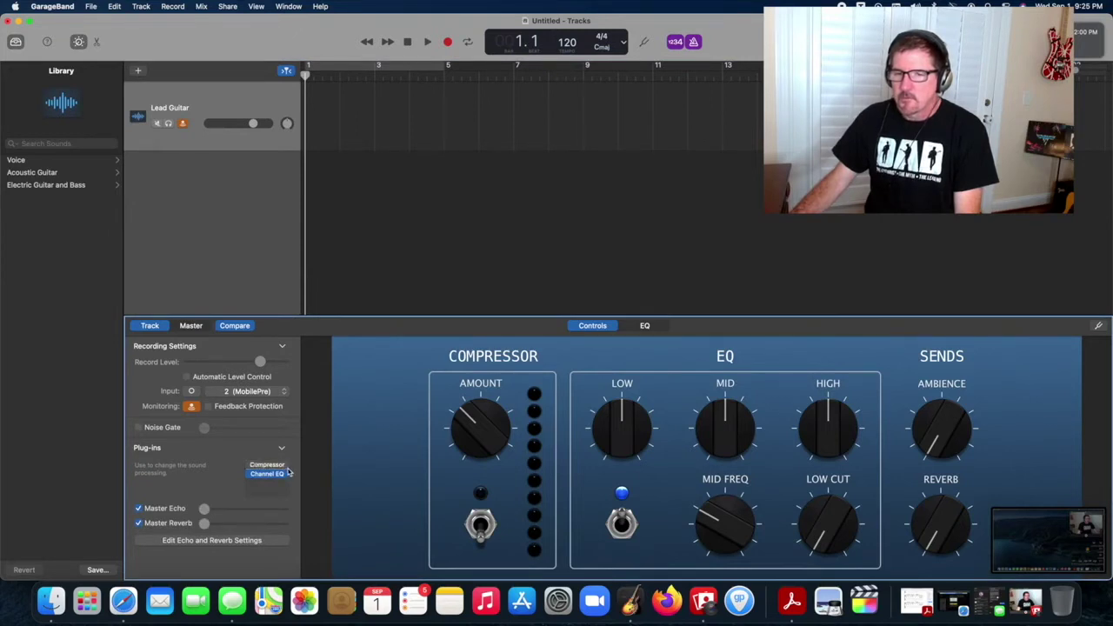
pyautogui.click(286, 470)
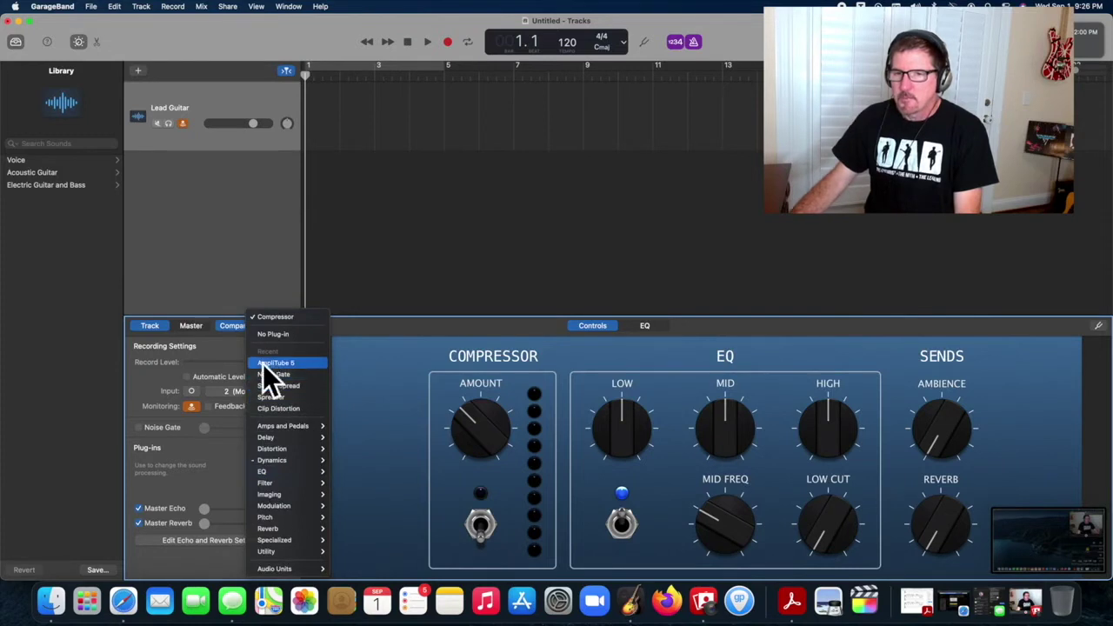
pyautogui.moveTo(313, 569)
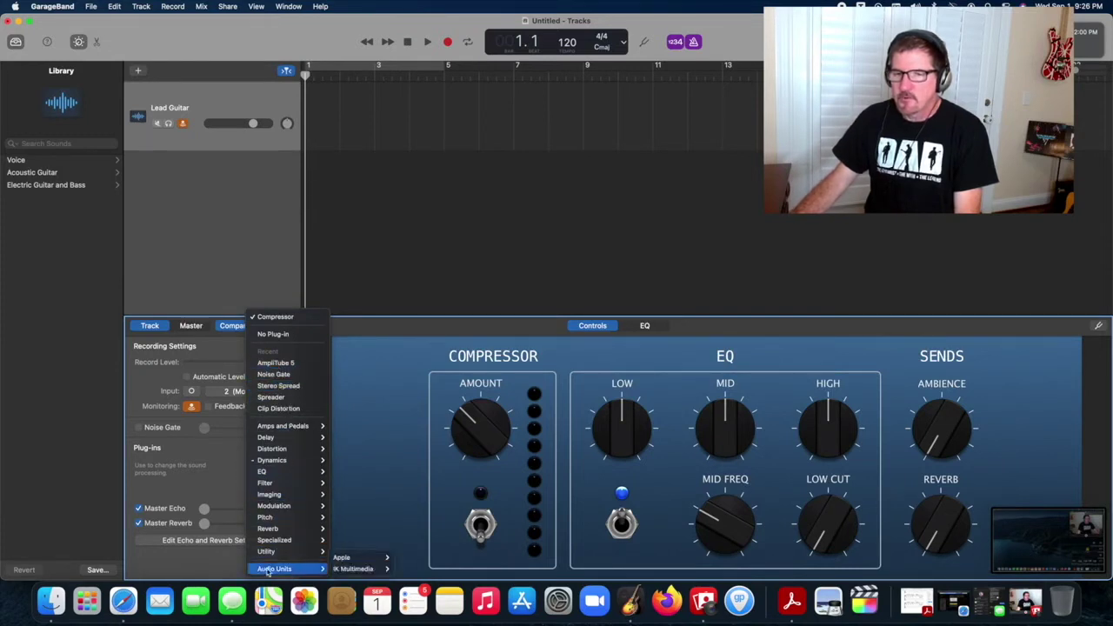
pyautogui.moveTo(352, 573)
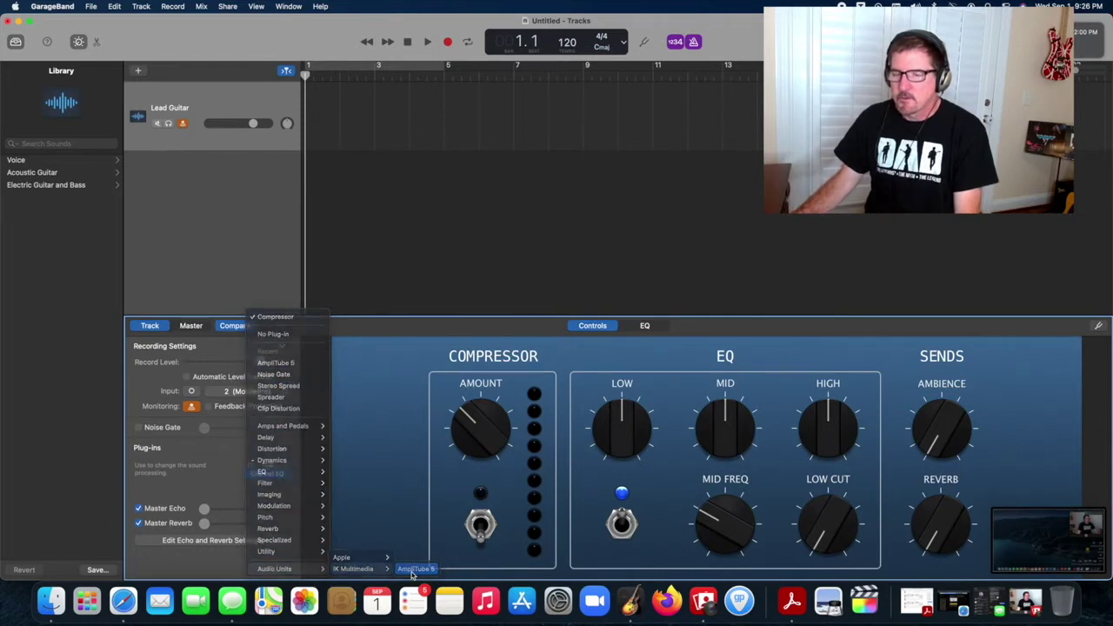
pyautogui.click(413, 571)
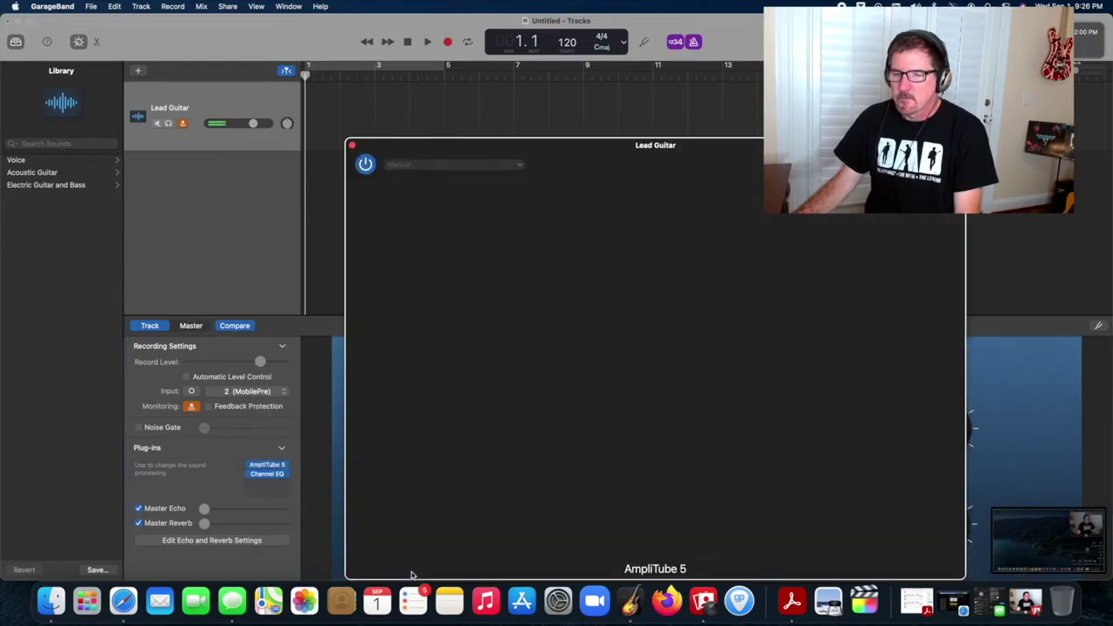
pyautogui.moveTo(530, 149); pyautogui.dragTo(502, 88)
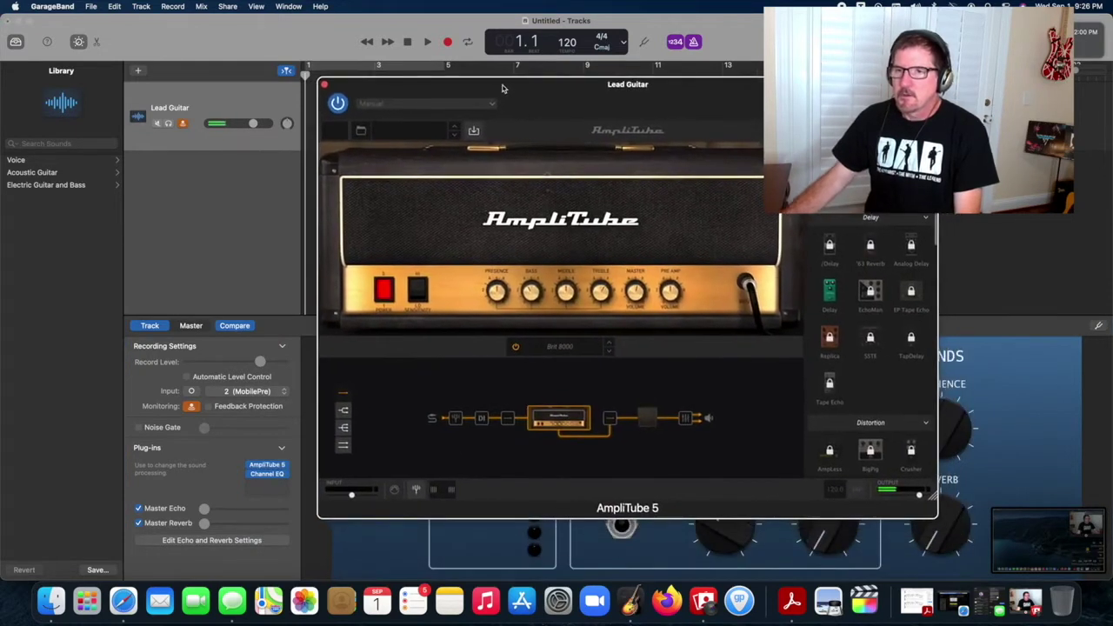
# Go through the available AmpliTube amp models one after another to compare them.
pyautogui.click(609, 351)
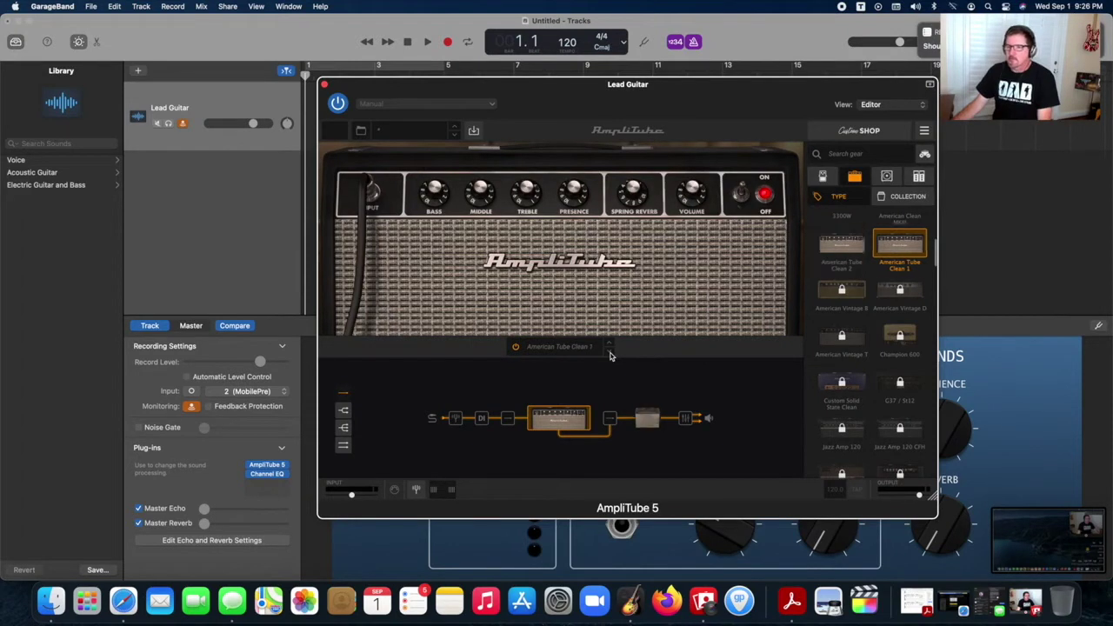
pyautogui.click(609, 352)
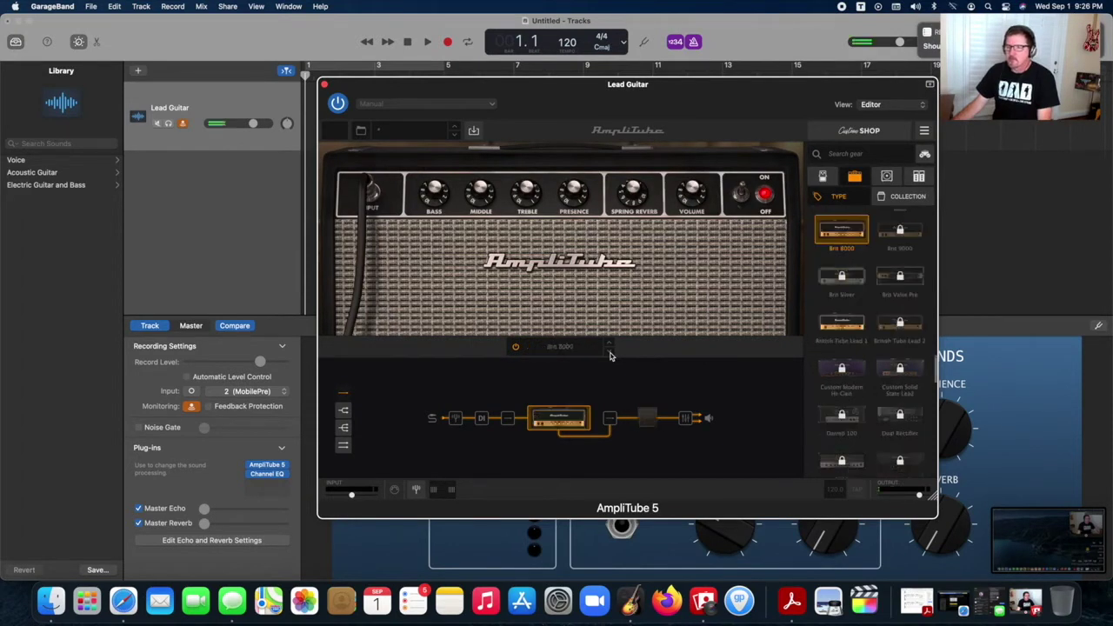
pyautogui.click(608, 351)
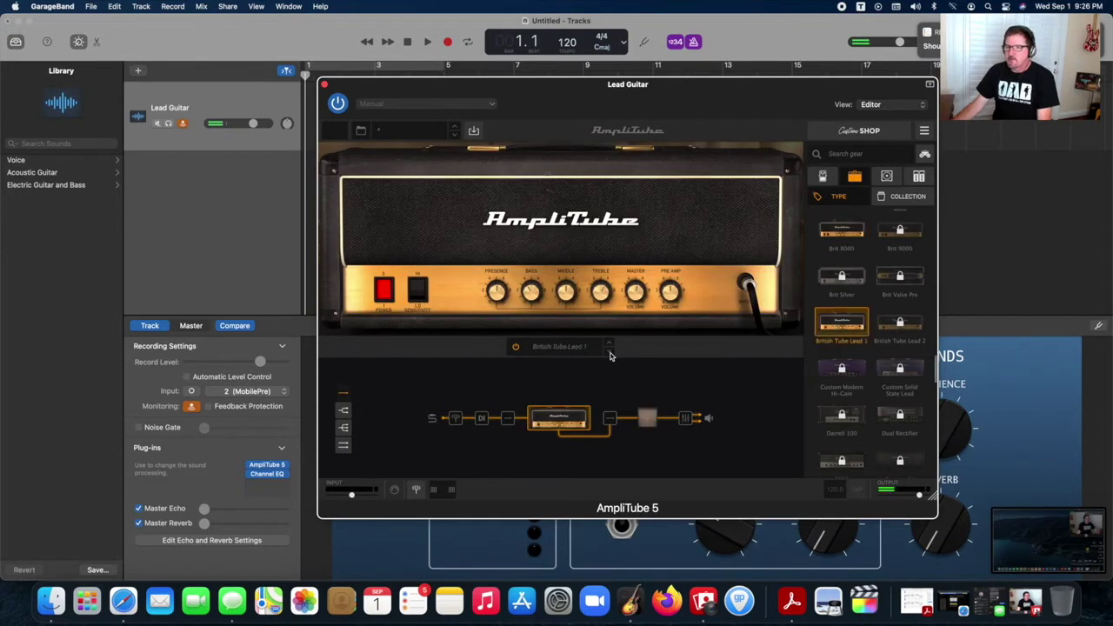
pyautogui.click(610, 353)
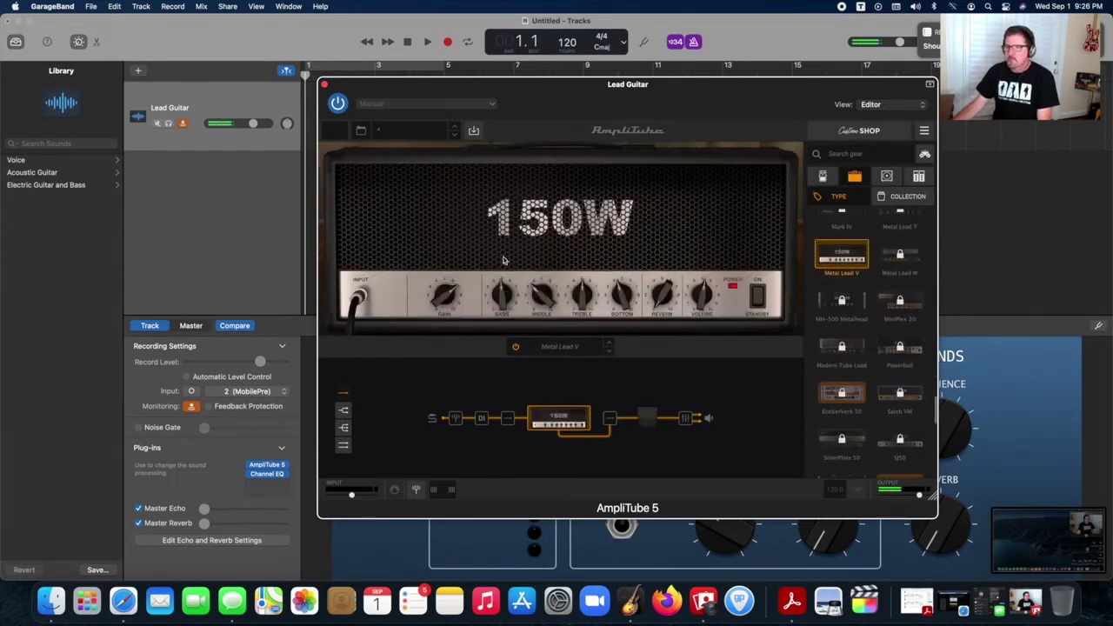
pyautogui.click(609, 353)
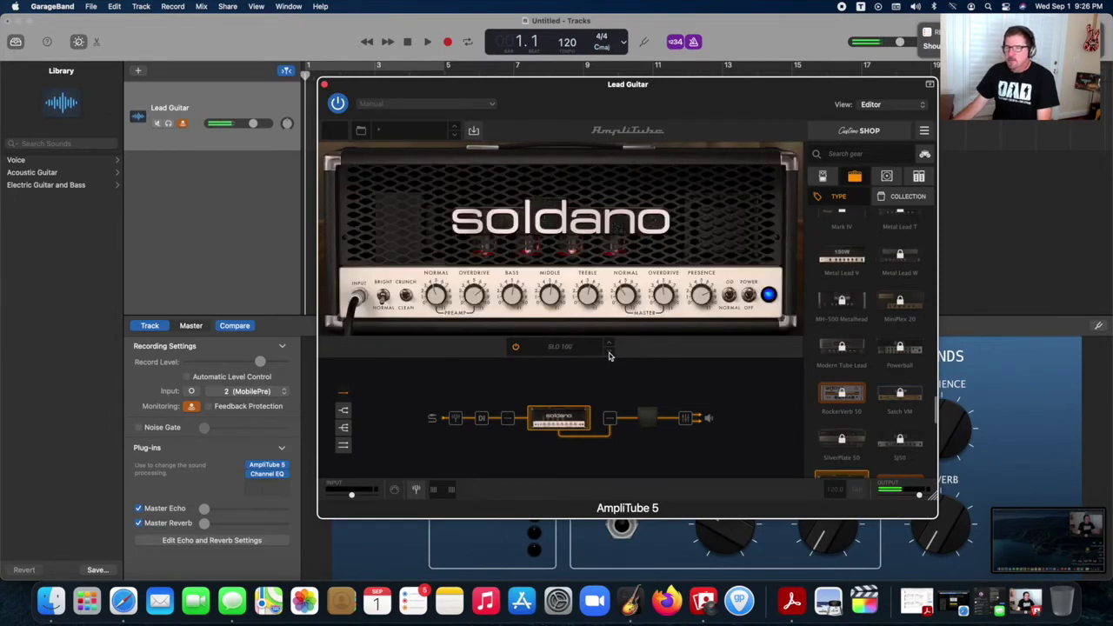
pyautogui.click(608, 353)
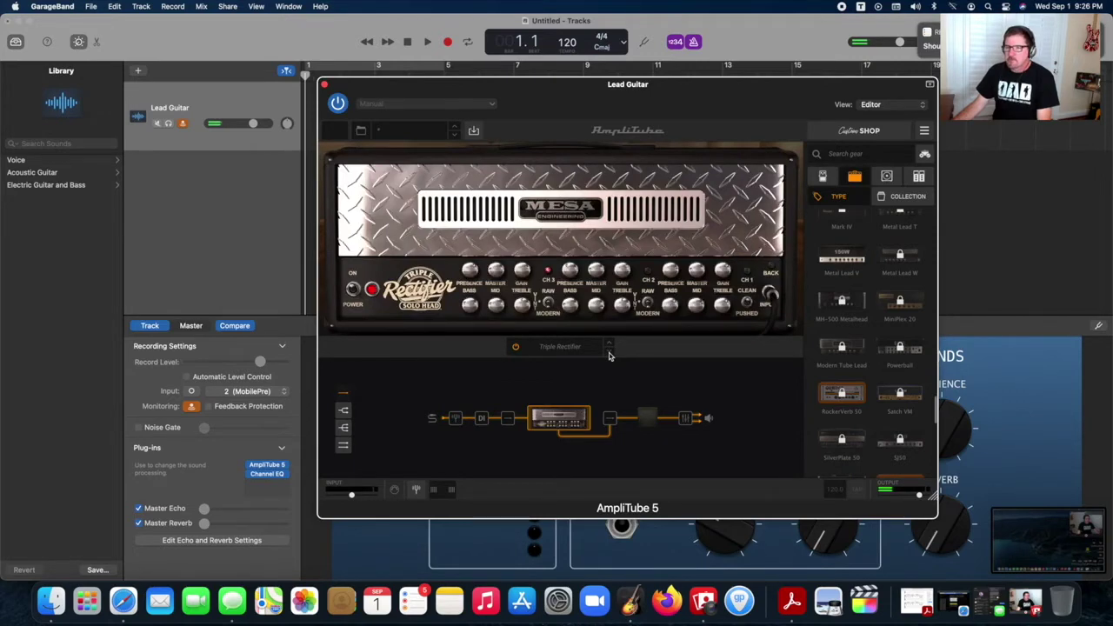
pyautogui.click(608, 352)
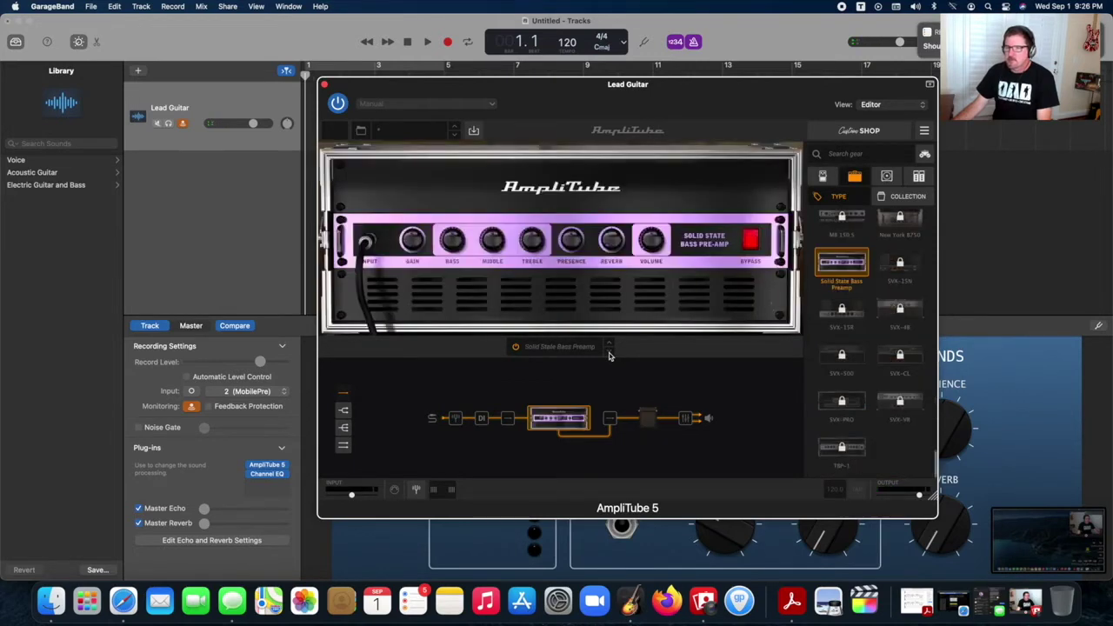
pyautogui.click(608, 352)
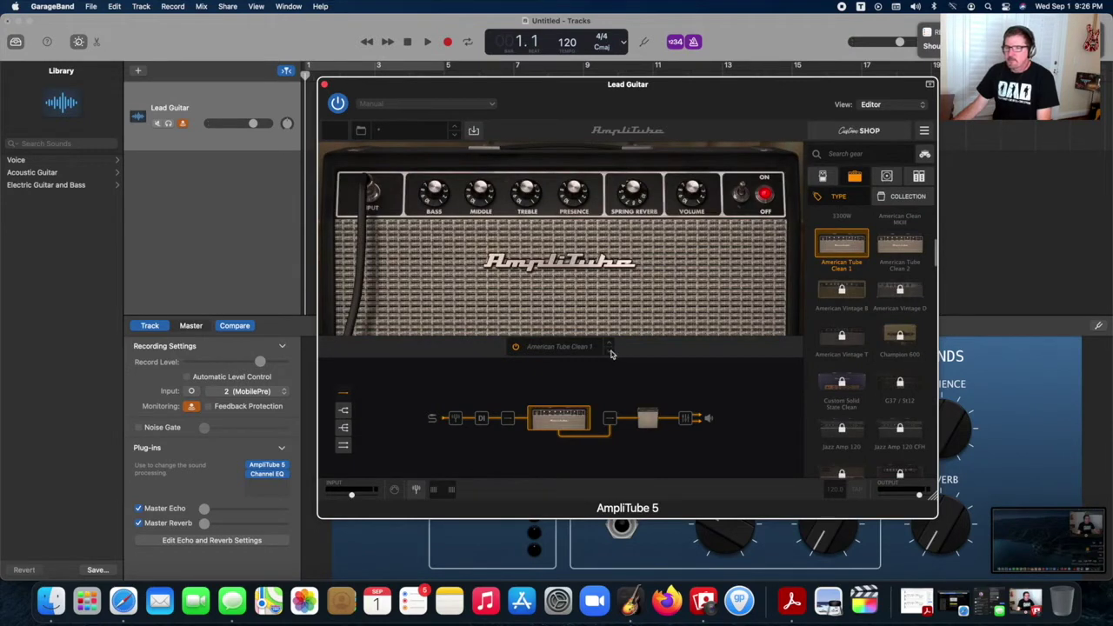
# Select the Metal Lead V amp model for the signal chain.
pyautogui.click(610, 352)
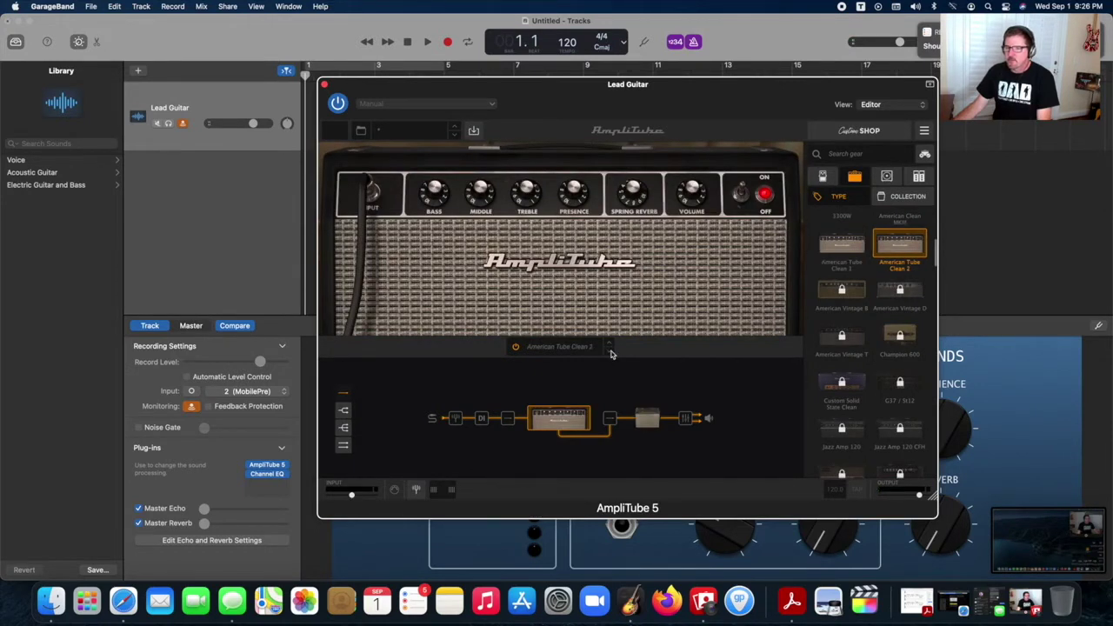
pyautogui.click(610, 352)
pyautogui.click(611, 352)
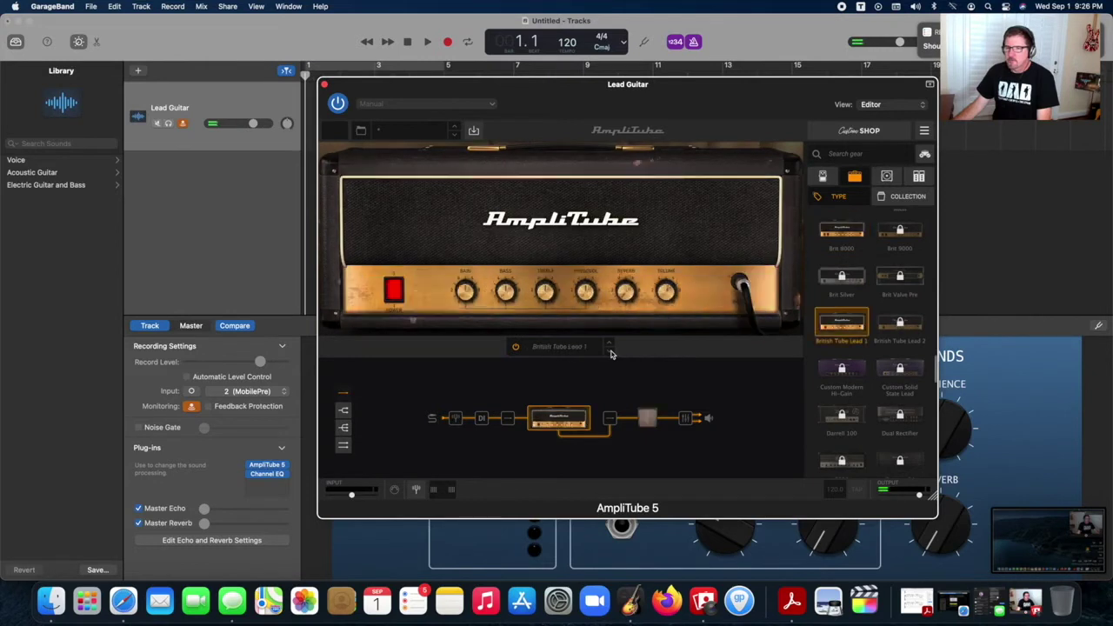
pyautogui.click(611, 353)
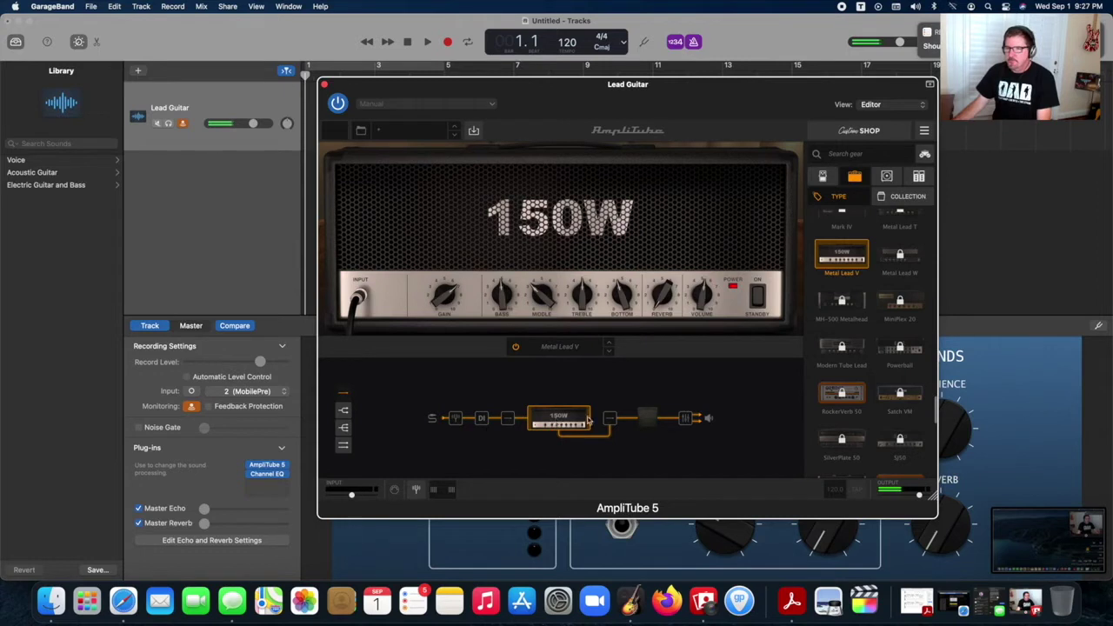
# Open the cabinet in the signal chain and look through the available speaker cabinets.
pyautogui.click(647, 420)
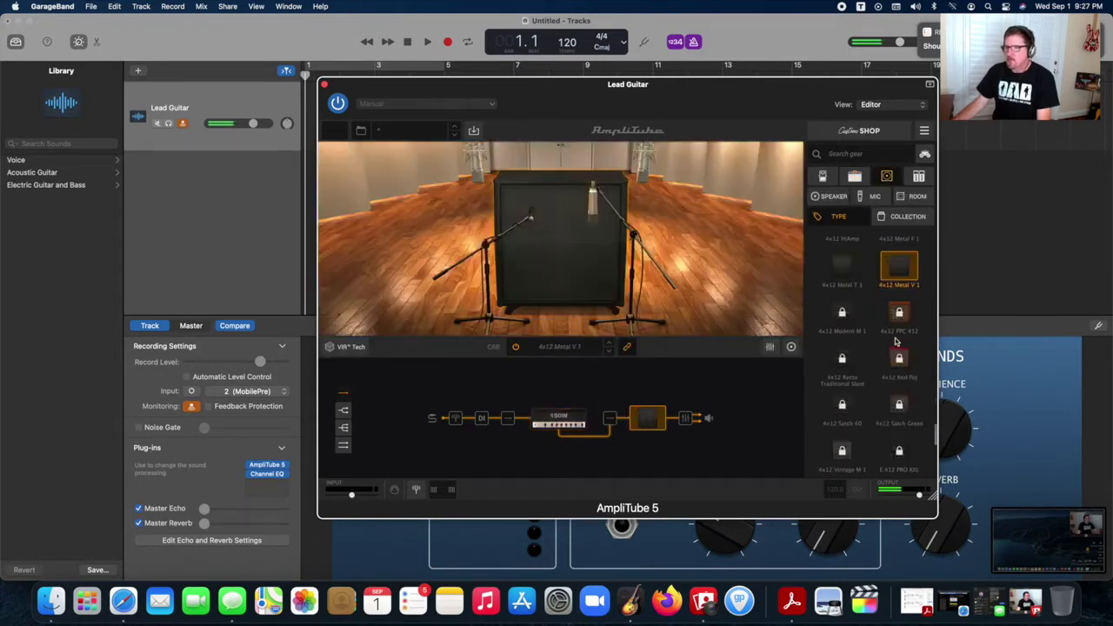
pyautogui.scroll(-4, 896, 342)
pyautogui.scroll(5, 896, 342)
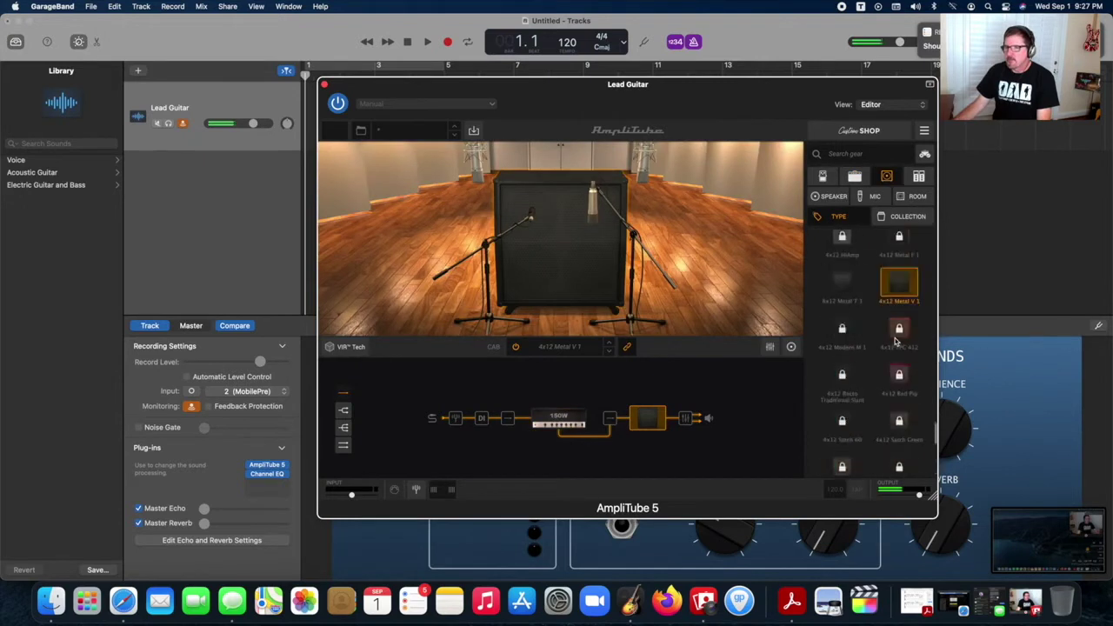
pyautogui.scroll(-5, 895, 341)
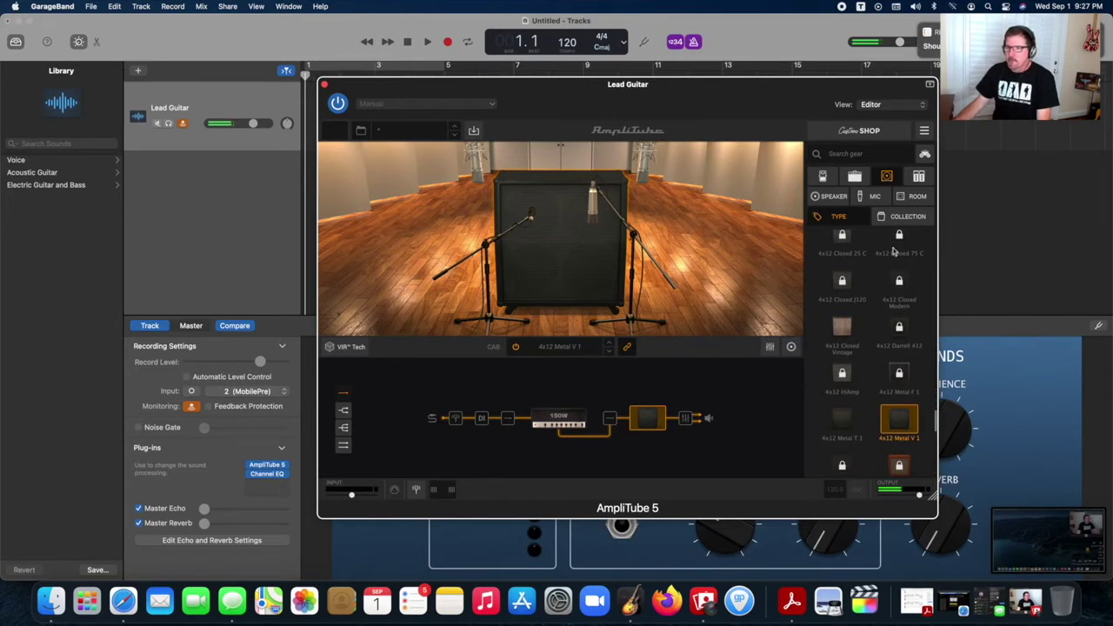
# Add the green Delay pedal to the signal chain ahead of the Metal Lead V amp.
pyautogui.click(824, 177)
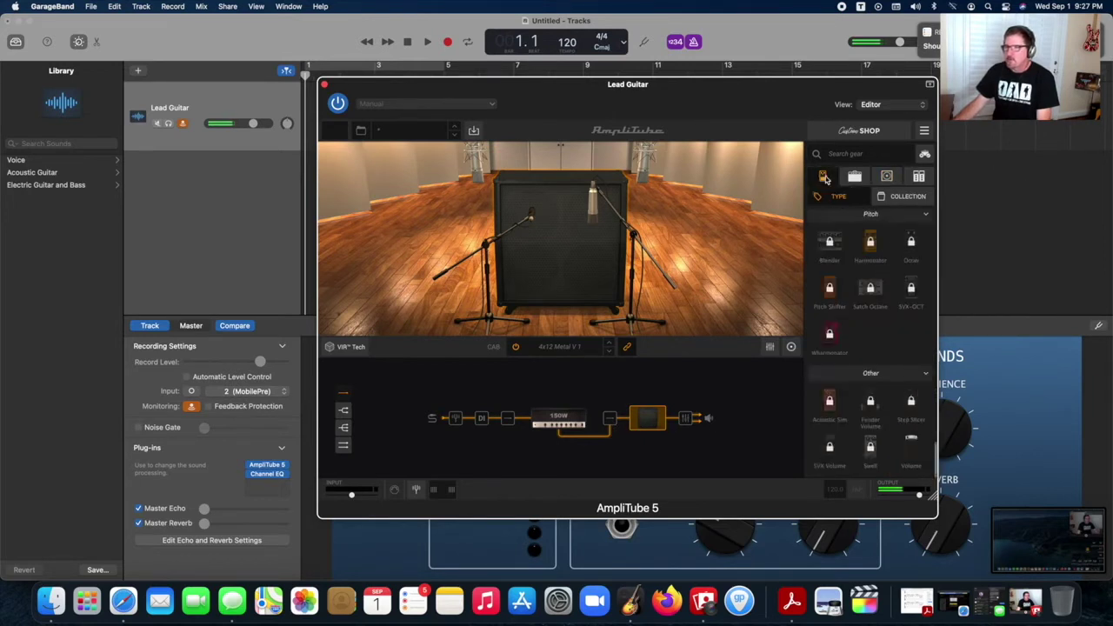
pyautogui.scroll(10, 890, 267)
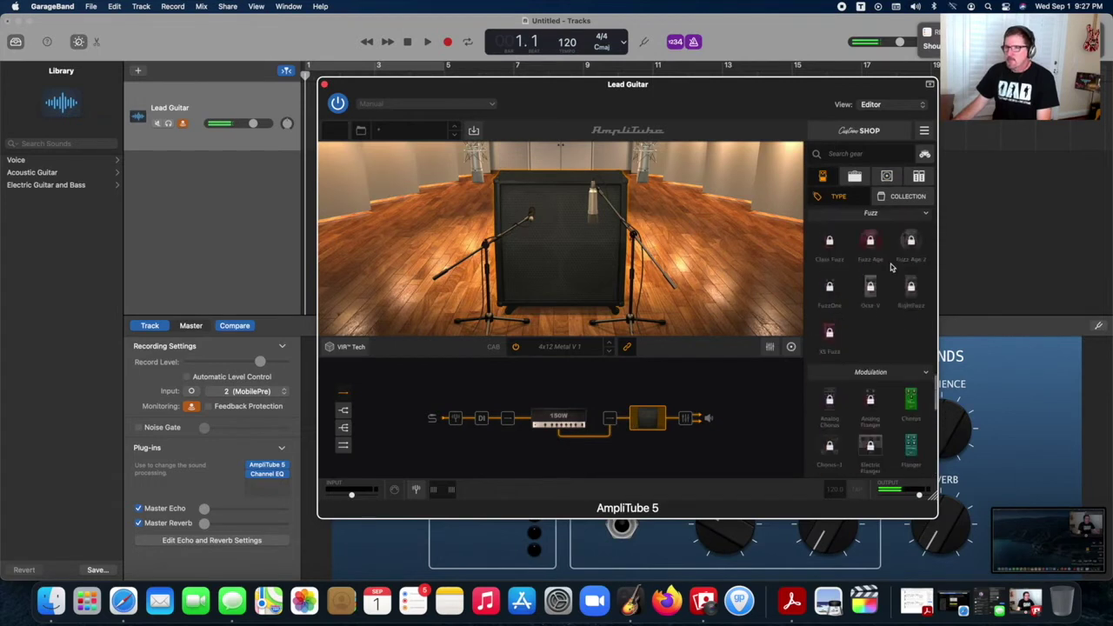
pyautogui.scroll(5, 891, 267)
pyautogui.scroll(-1, 890, 267)
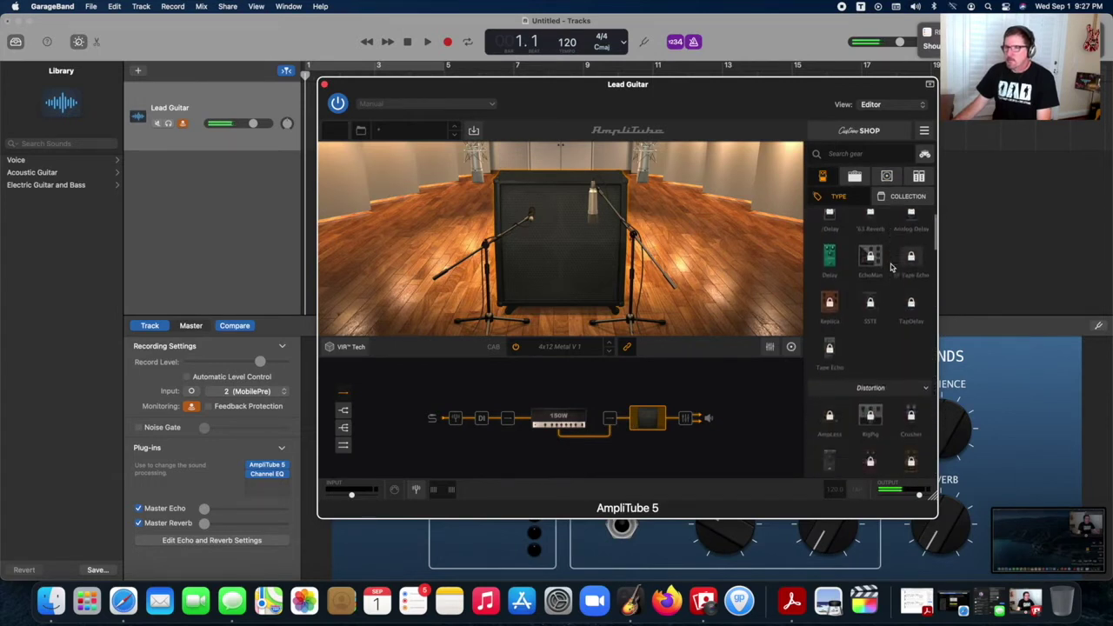
pyautogui.moveTo(831, 257); pyautogui.dragTo(494, 422)
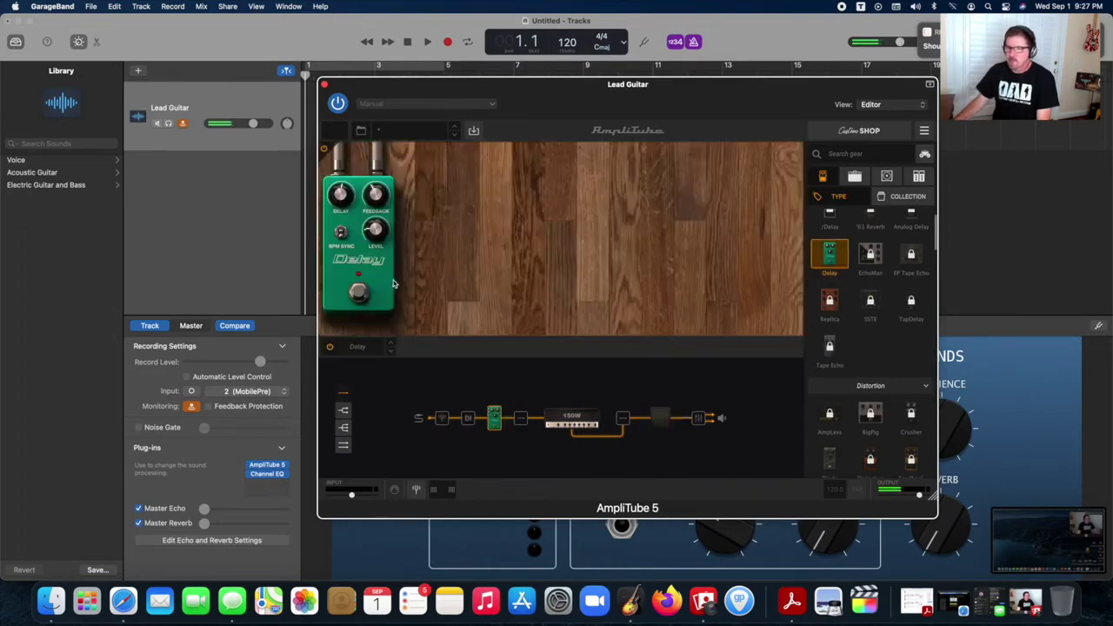
pyautogui.moveTo(376, 195)
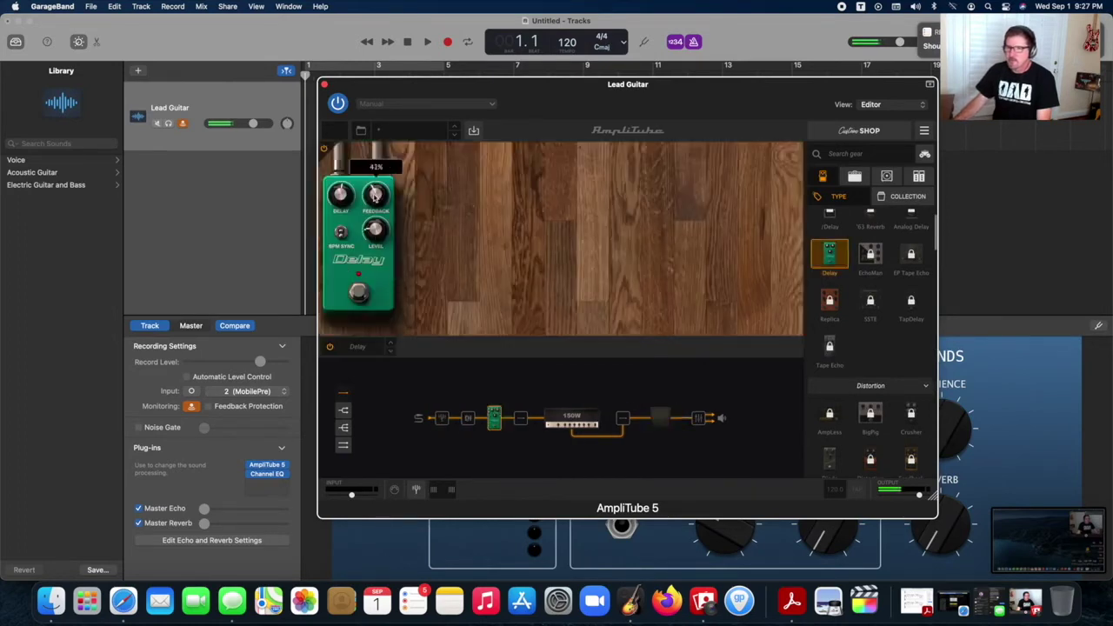
# Add the Noise Gate pedal and the 7 Band Graphic EQ pedal to the signal chain after the Delay pedal.
pyautogui.scroll(-5, 894, 300)
pyautogui.scroll(-8, 895, 300)
pyautogui.scroll(-3, 895, 300)
pyautogui.moveTo(911, 324); pyautogui.dragTo(435, 265)
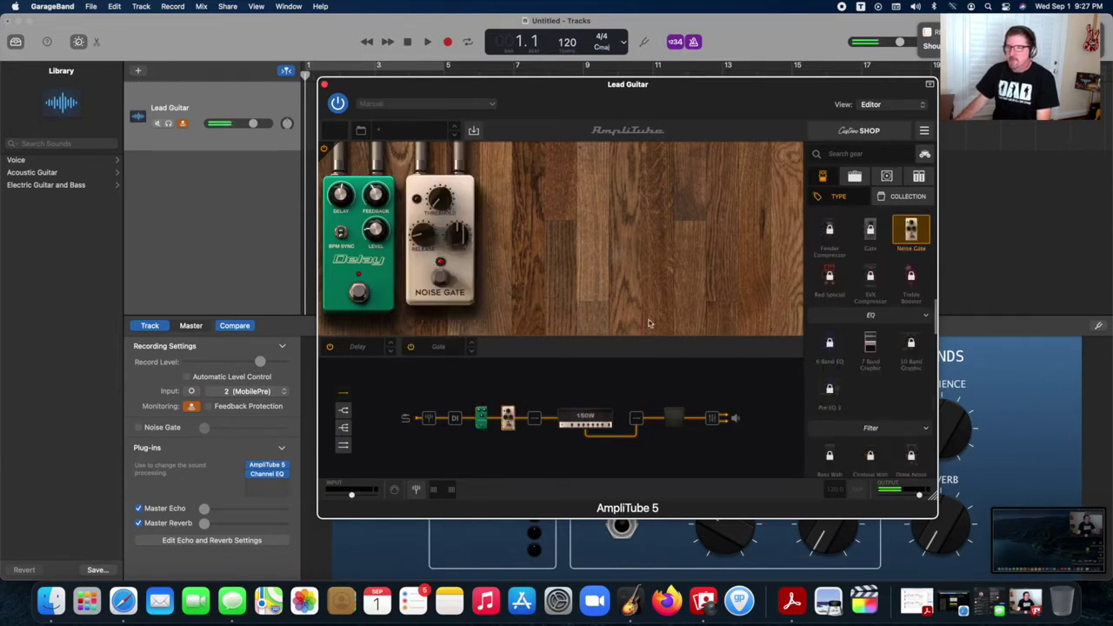
pyautogui.scroll(-2, 859, 315)
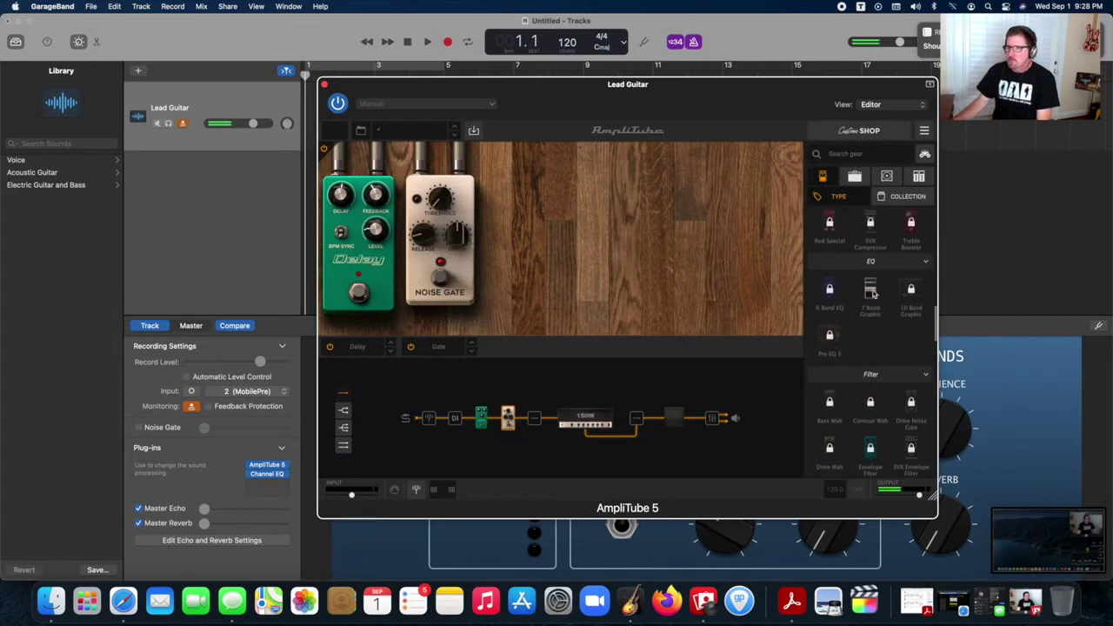
pyautogui.moveTo(850, 291); pyautogui.dragTo(522, 254)
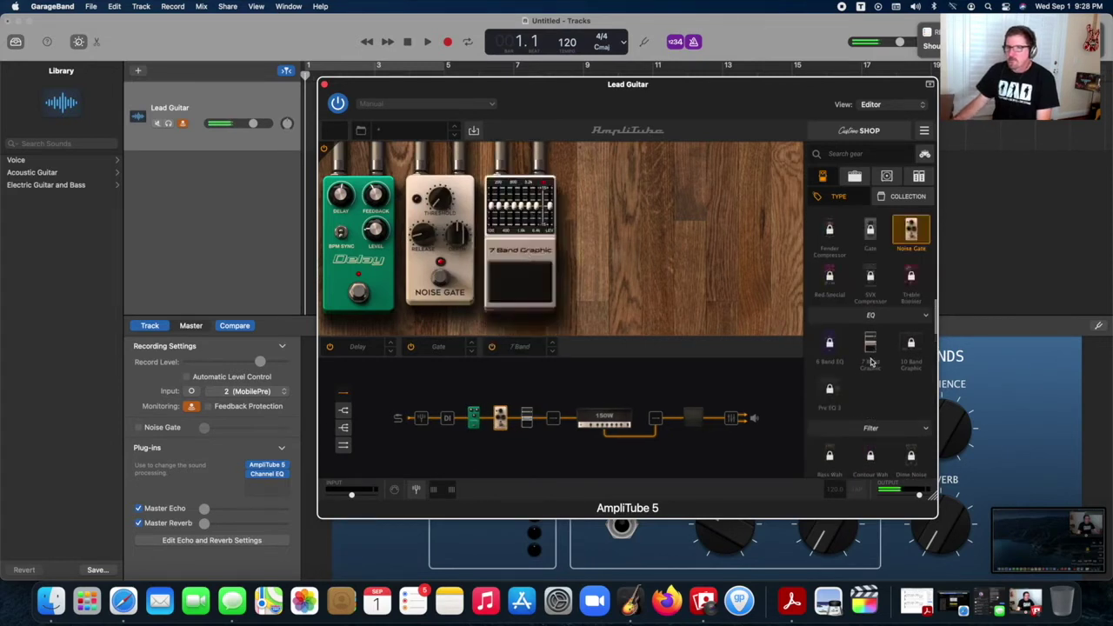
# Add the green Chorus pedal and the Flanger pedal to the signal chain after the 7 Band Graphic pedal.
pyautogui.scroll(-2, 870, 361)
pyautogui.scroll(-10, 870, 361)
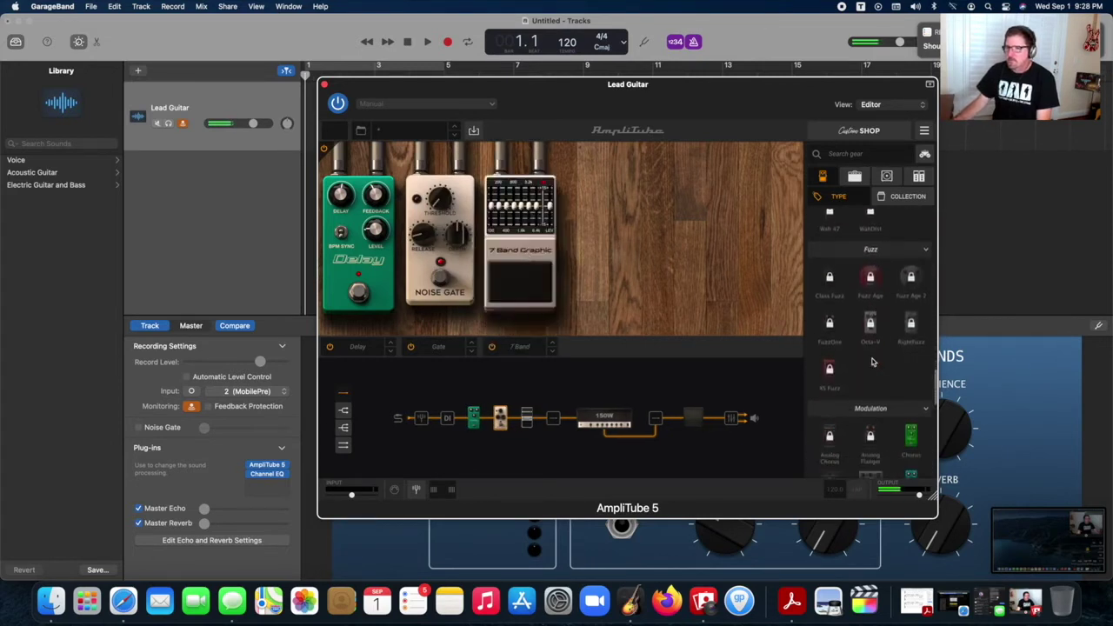
pyautogui.moveTo(911, 322); pyautogui.dragTo(601, 249)
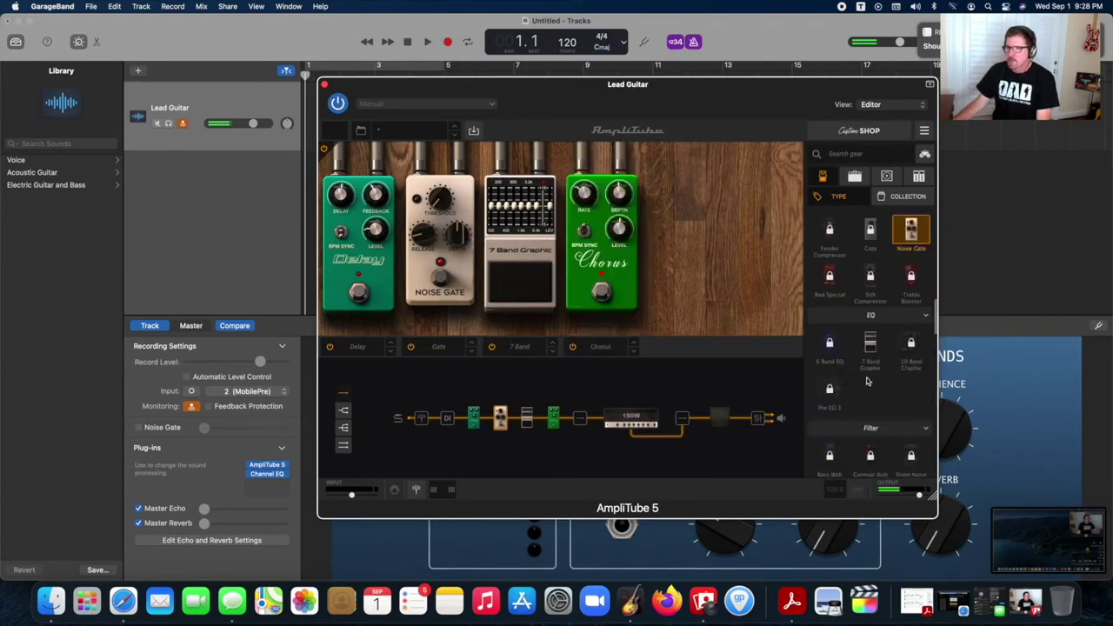
pyautogui.scroll(-10, 866, 380)
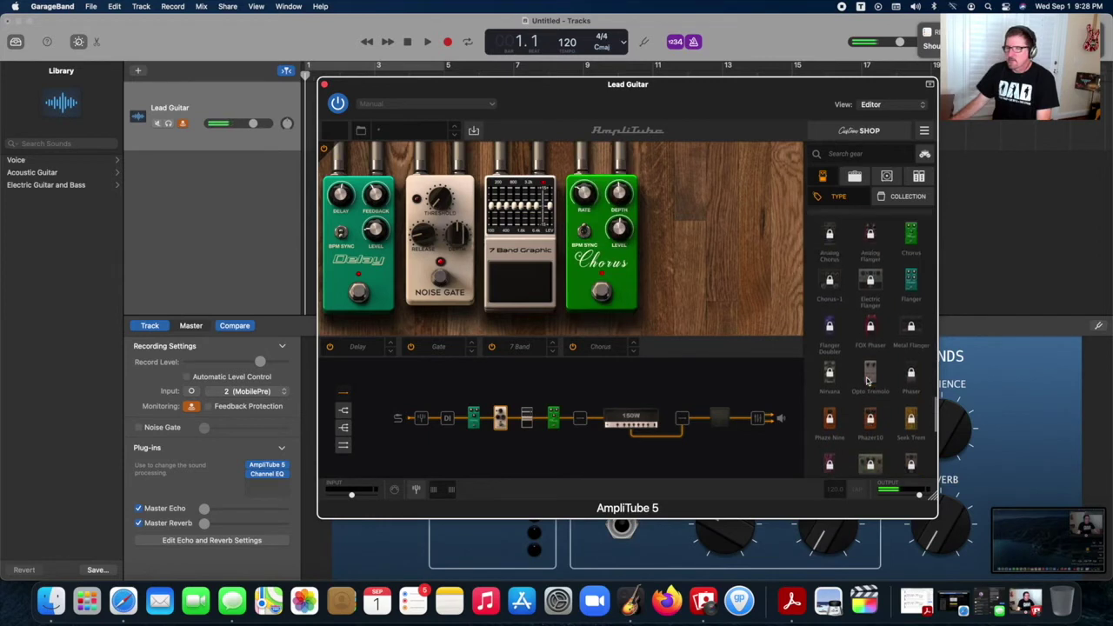
pyautogui.moveTo(911, 280); pyautogui.dragTo(656, 250)
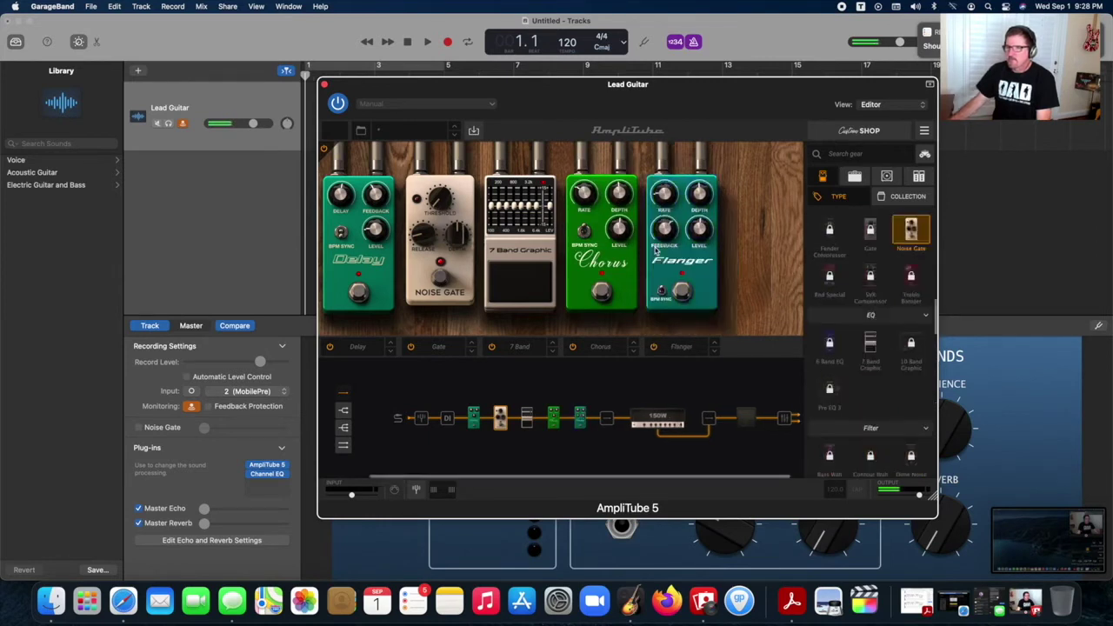
# Toggle the Noise Gate pedal off and back on, and remove the Delay pedal from the signal chain.
pyautogui.click(442, 278)
pyautogui.click(443, 280)
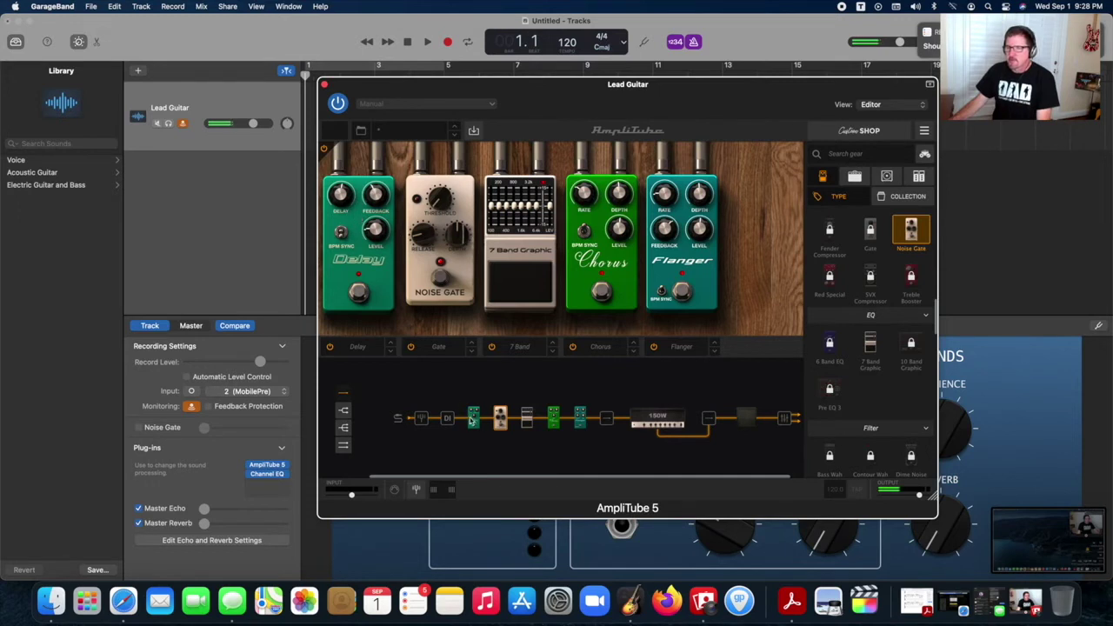
pyautogui.moveTo(473, 418); pyautogui.dragTo(493, 387)
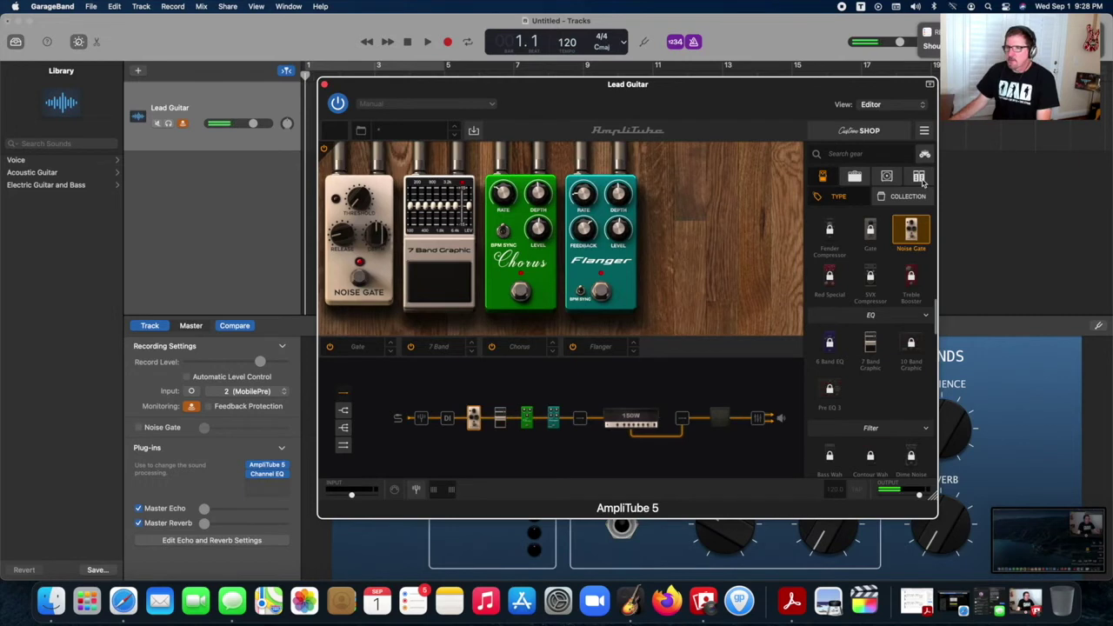
# Add the Digital Delay and Digital Reverb rack units to the signal chain after the cabinet.
pyautogui.click(920, 179)
pyautogui.scroll(-8, 886, 310)
pyautogui.moveTo(830, 251); pyautogui.dragTo(746, 426)
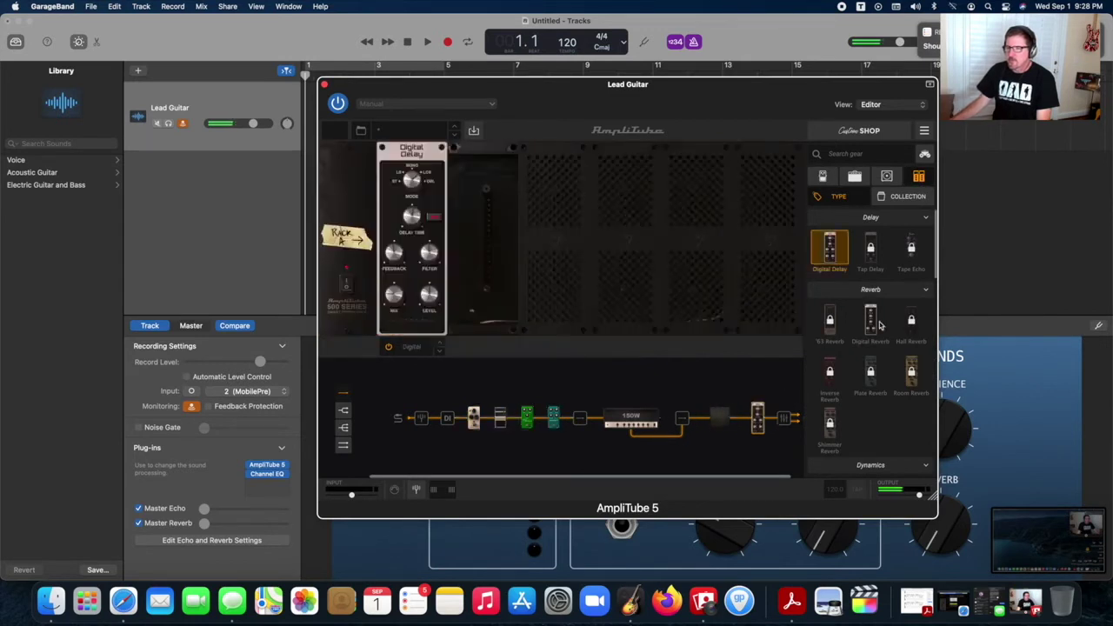
pyautogui.moveTo(880, 324); pyautogui.dragTo(498, 261)
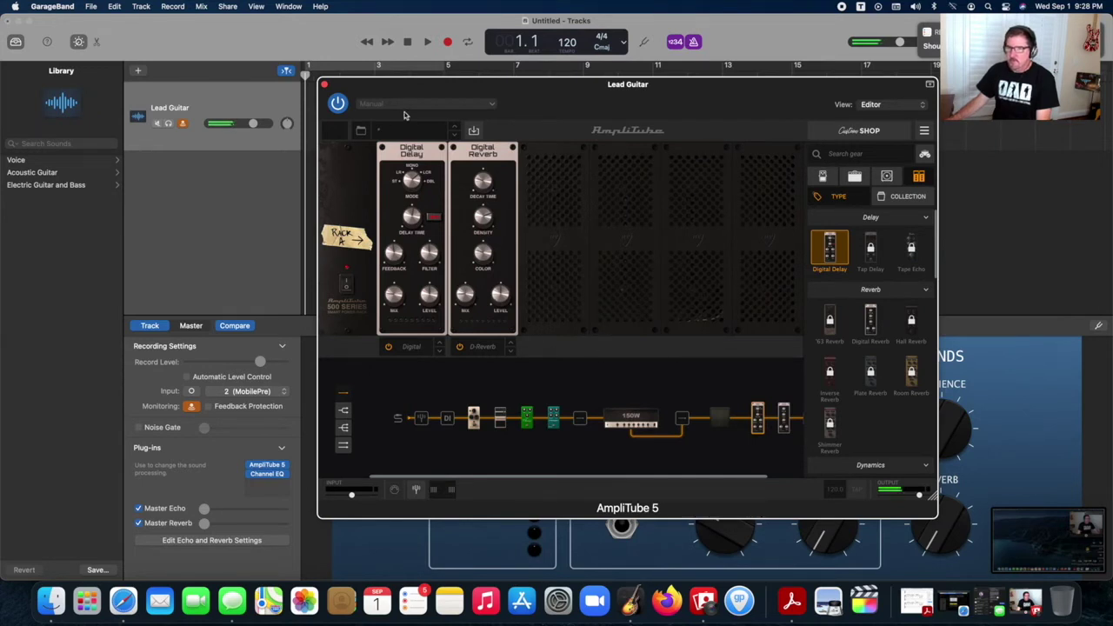
# Display the Metal Lead V amp, move the plug-in window clear of the transport controls and start recording the Lead Guitar track.
pyautogui.click(619, 418)
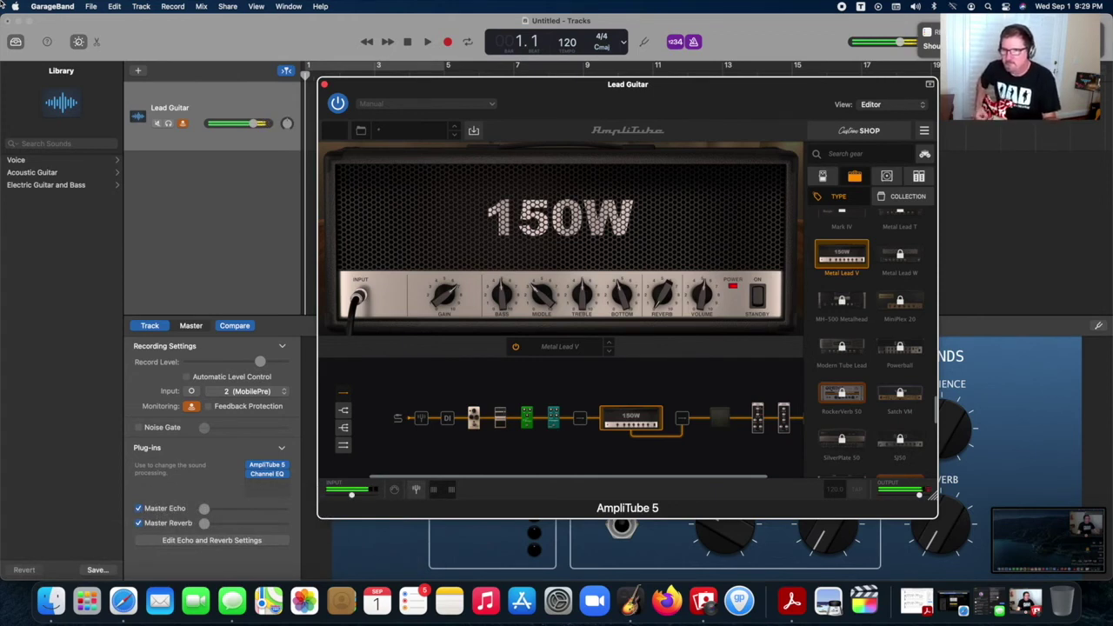
pyautogui.moveTo(446, 92); pyautogui.dragTo(411, 148)
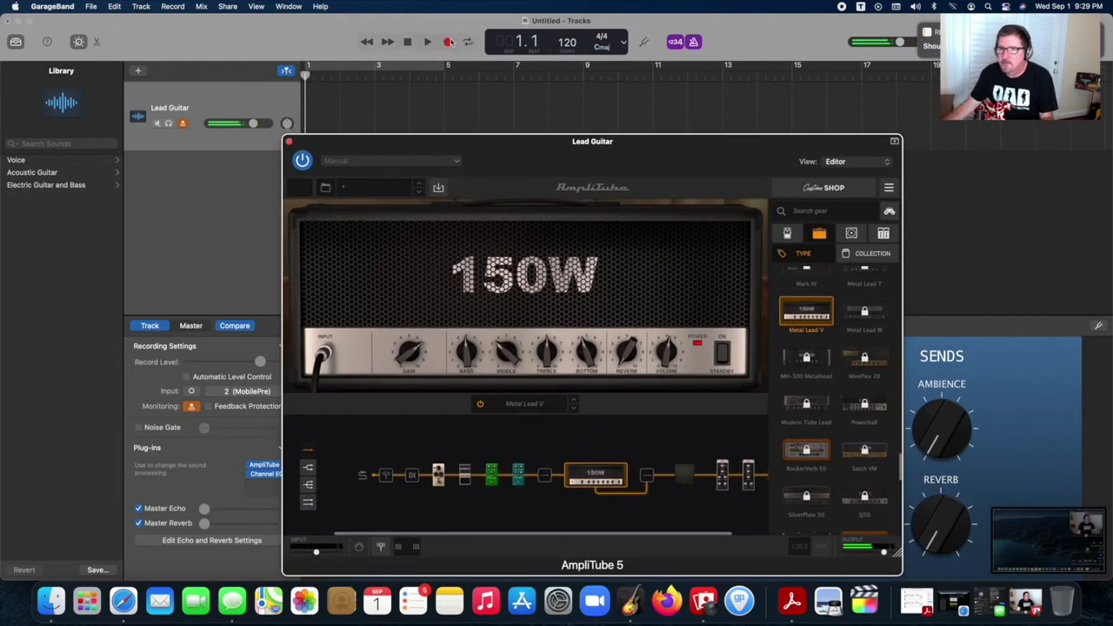
pyautogui.click(447, 43)
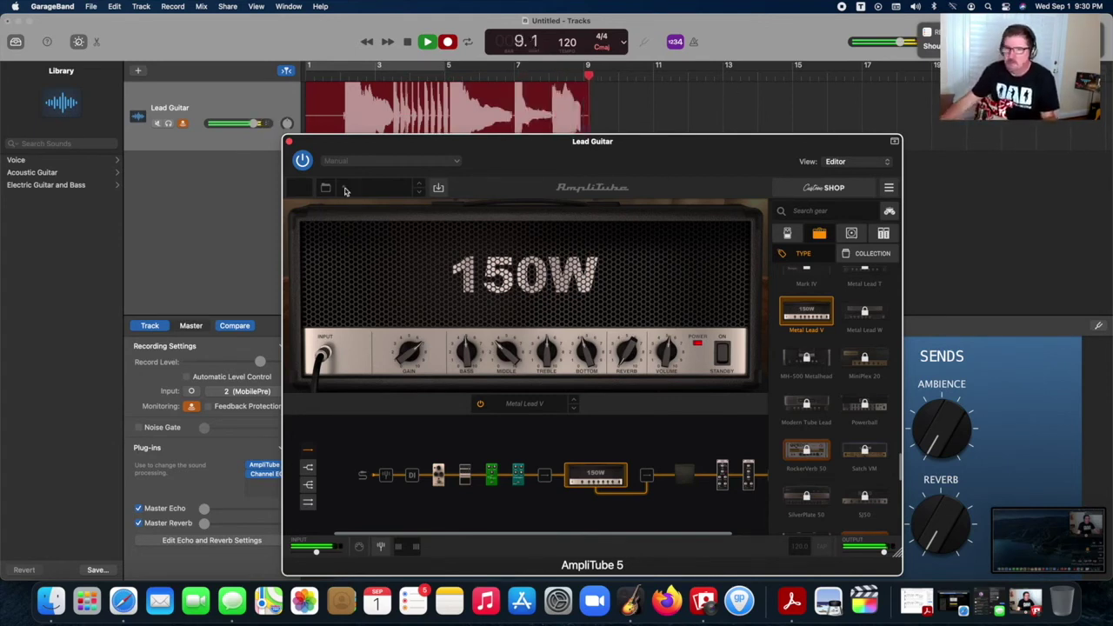
# Uncover the track's recording settings and lower the Lead Guitar track's record level slightly while recording continues.
pyautogui.moveTo(342, 151); pyautogui.dragTo(499, 119)
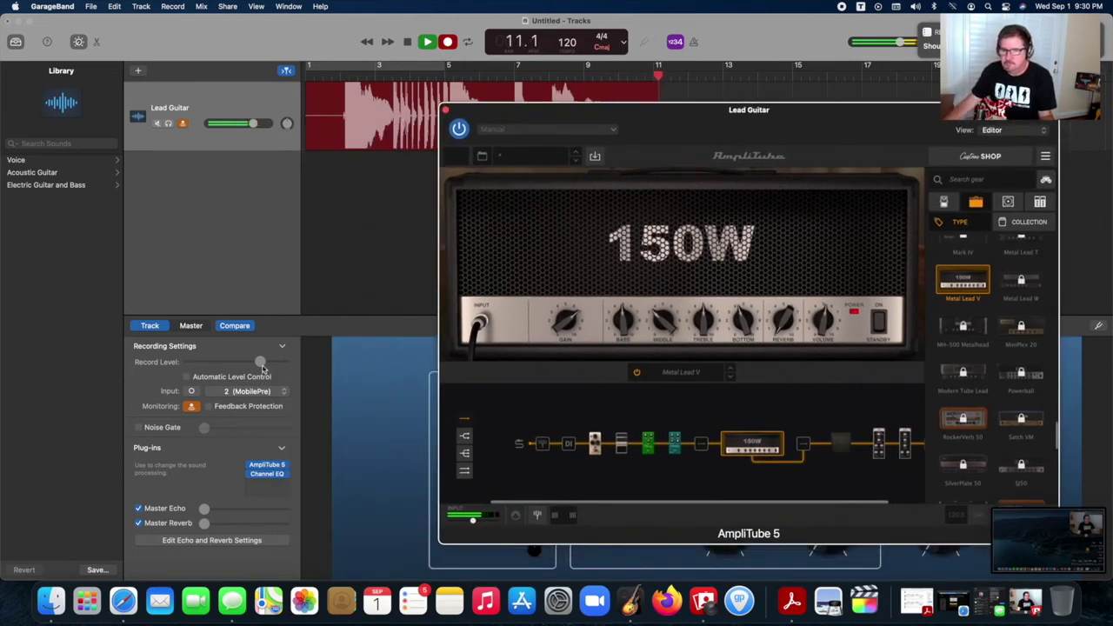
pyautogui.moveTo(258, 364); pyautogui.dragTo(240, 364)
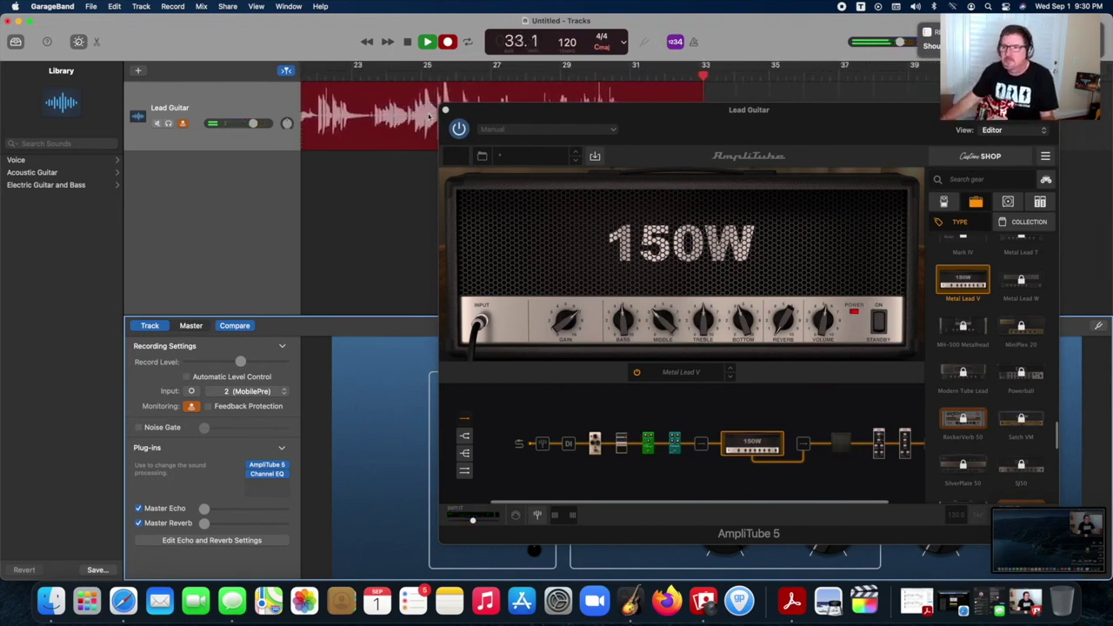
# Stop the recording and close the AmpliTube 5 plug-in window.
pyautogui.click(407, 45)
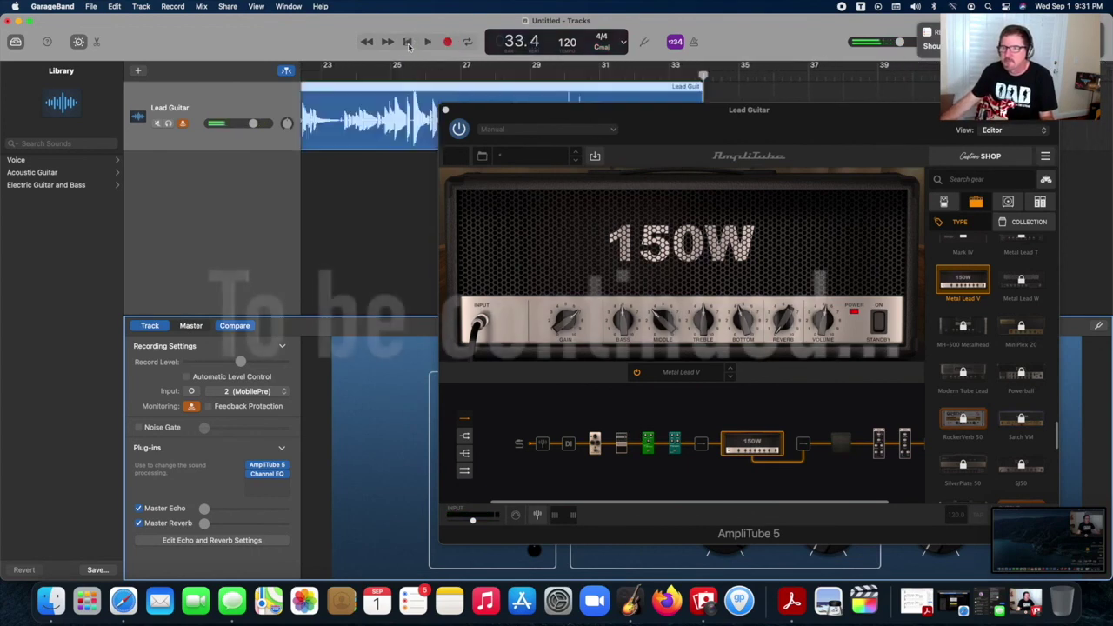
pyautogui.click(444, 112)
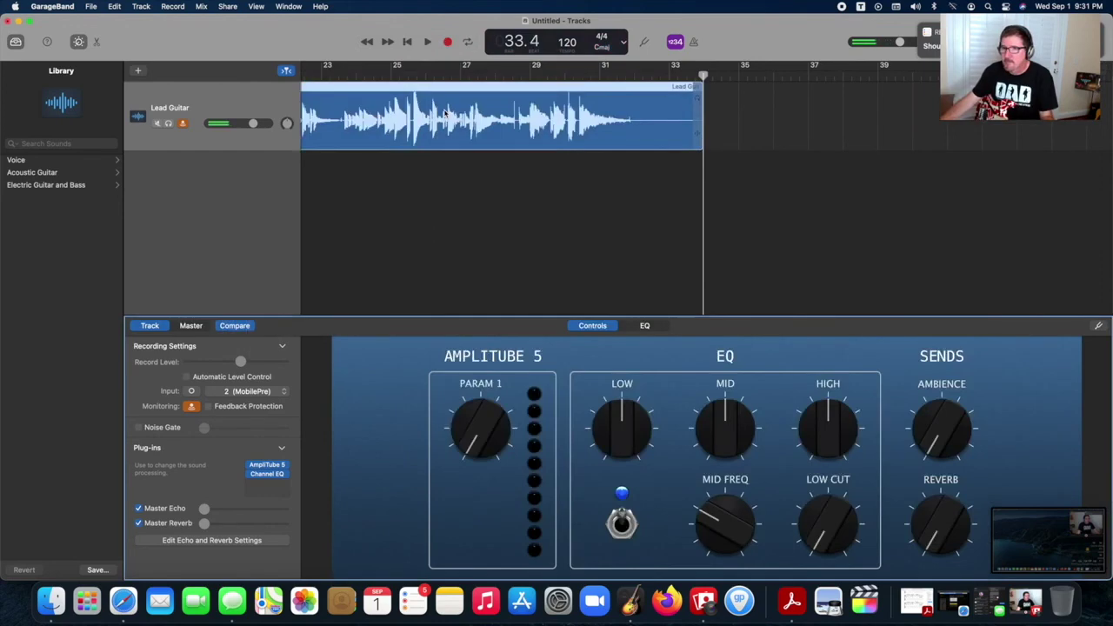